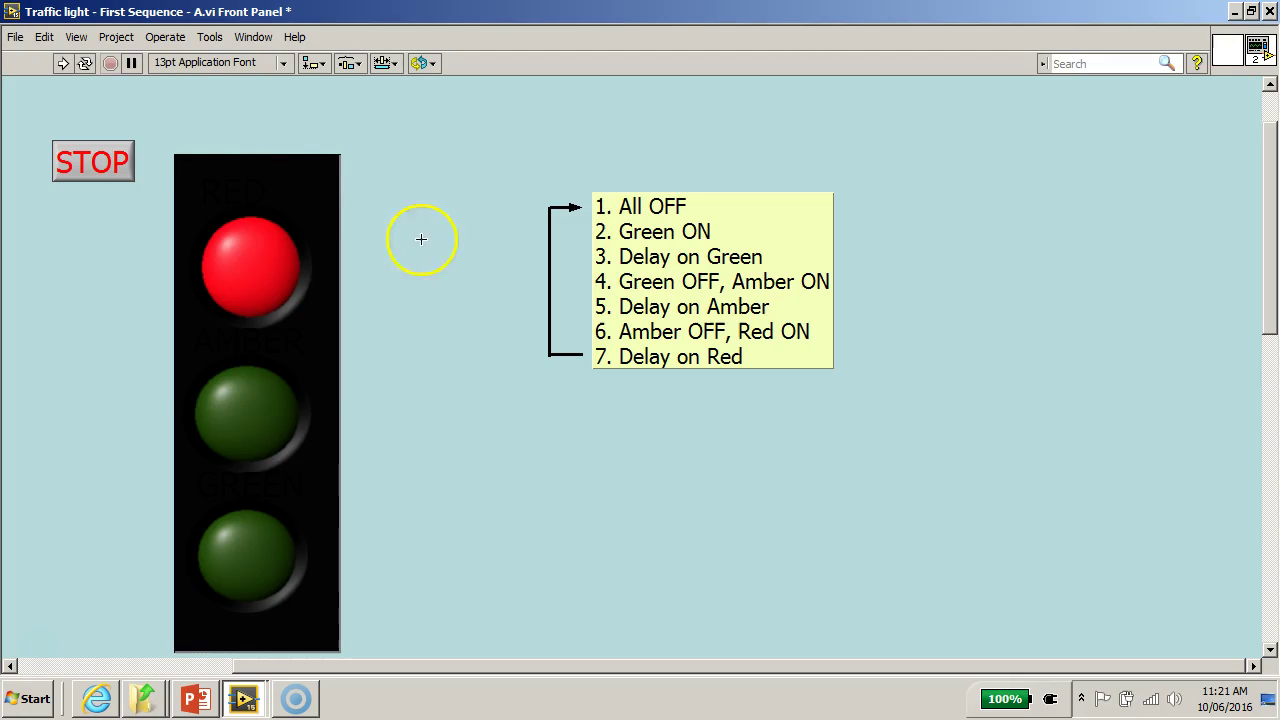
# - Select and then deselect the traffic-light graphic on the First Sequence front panel
pyautogui.click(300, 175)
pyautogui.click(15, 45)
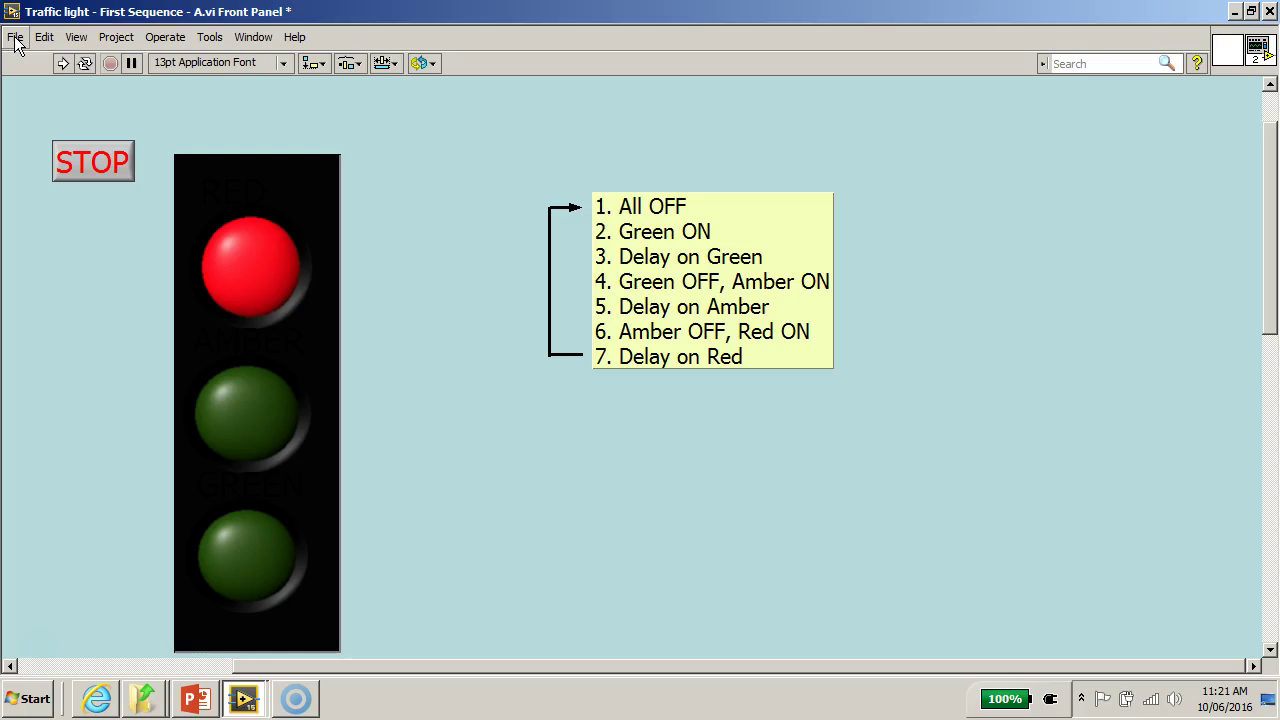
# - Start Save As for the VI, keeping the Substitute copy option
pyautogui.click(15, 37)
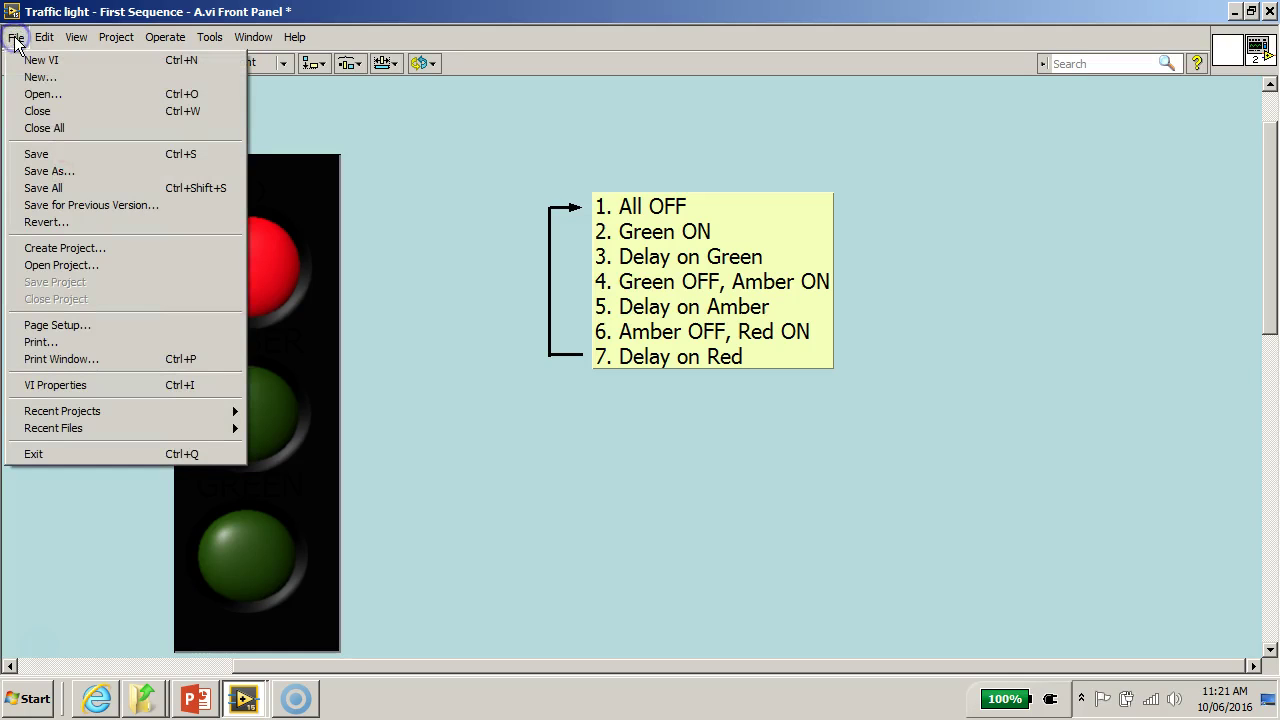
pyautogui.click(57, 172)
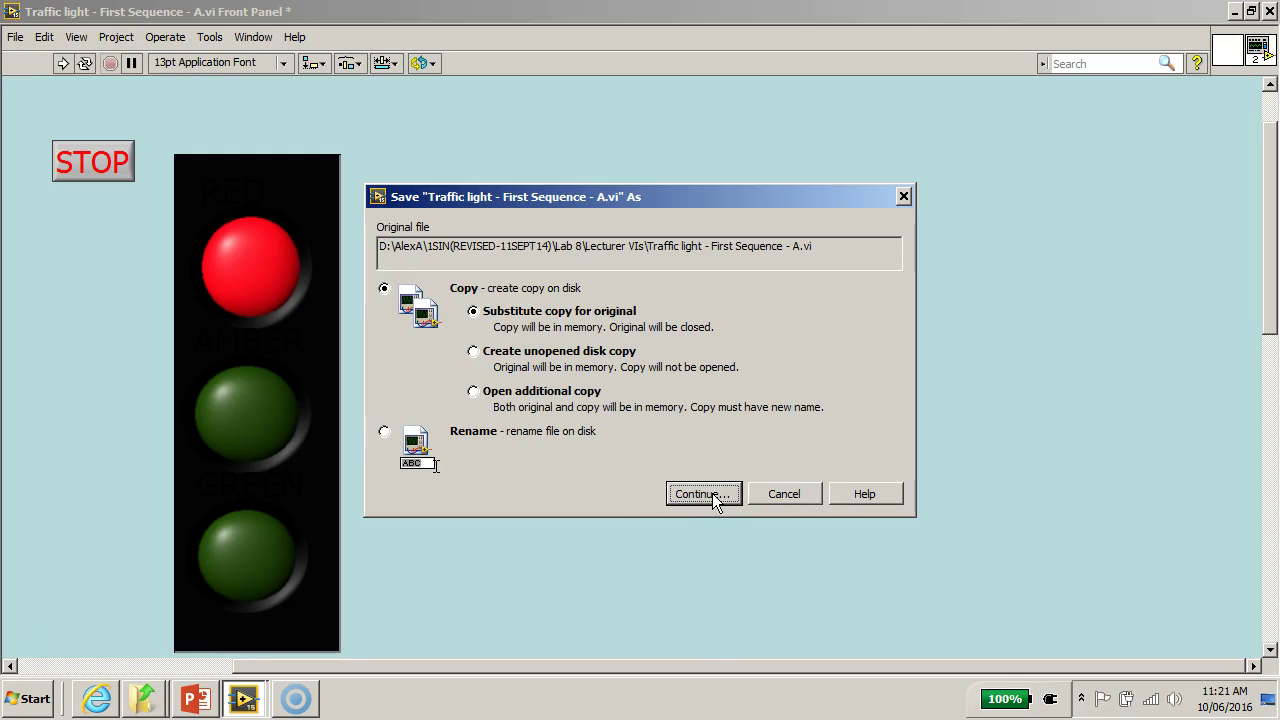
pyautogui.click(712, 493)
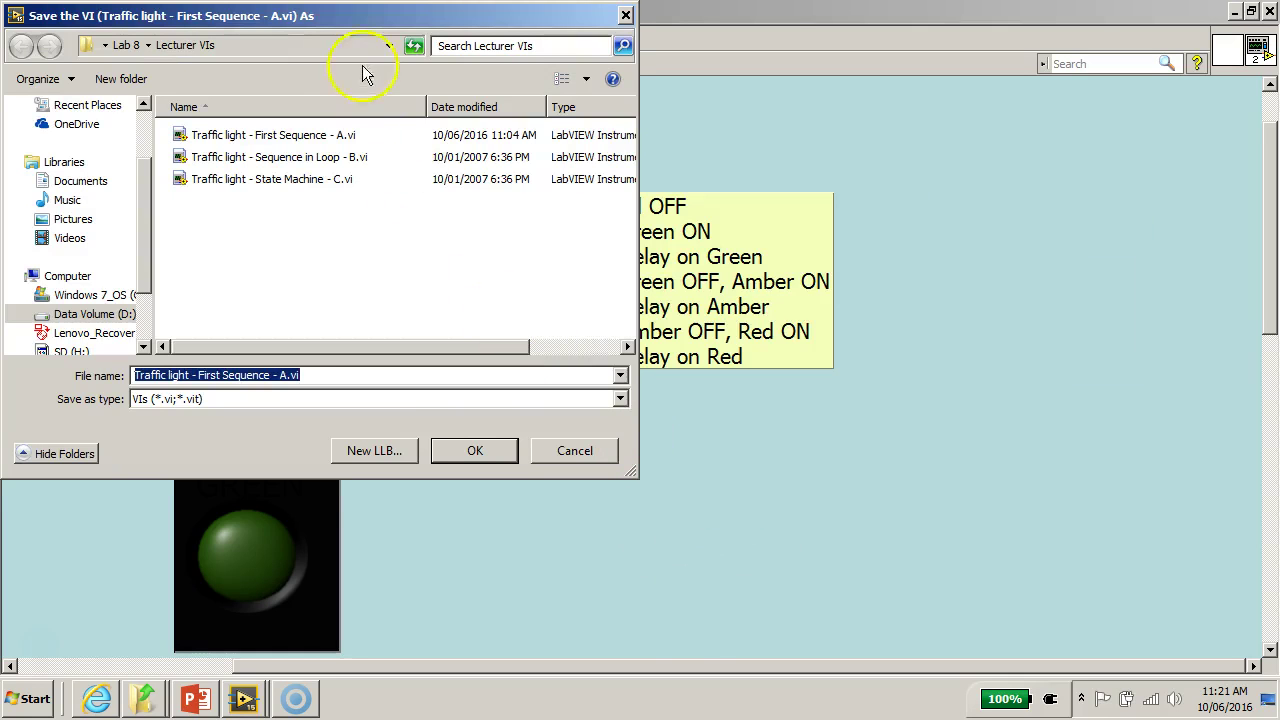
pyautogui.moveTo(343, 12); pyautogui.dragTo(546, 68)
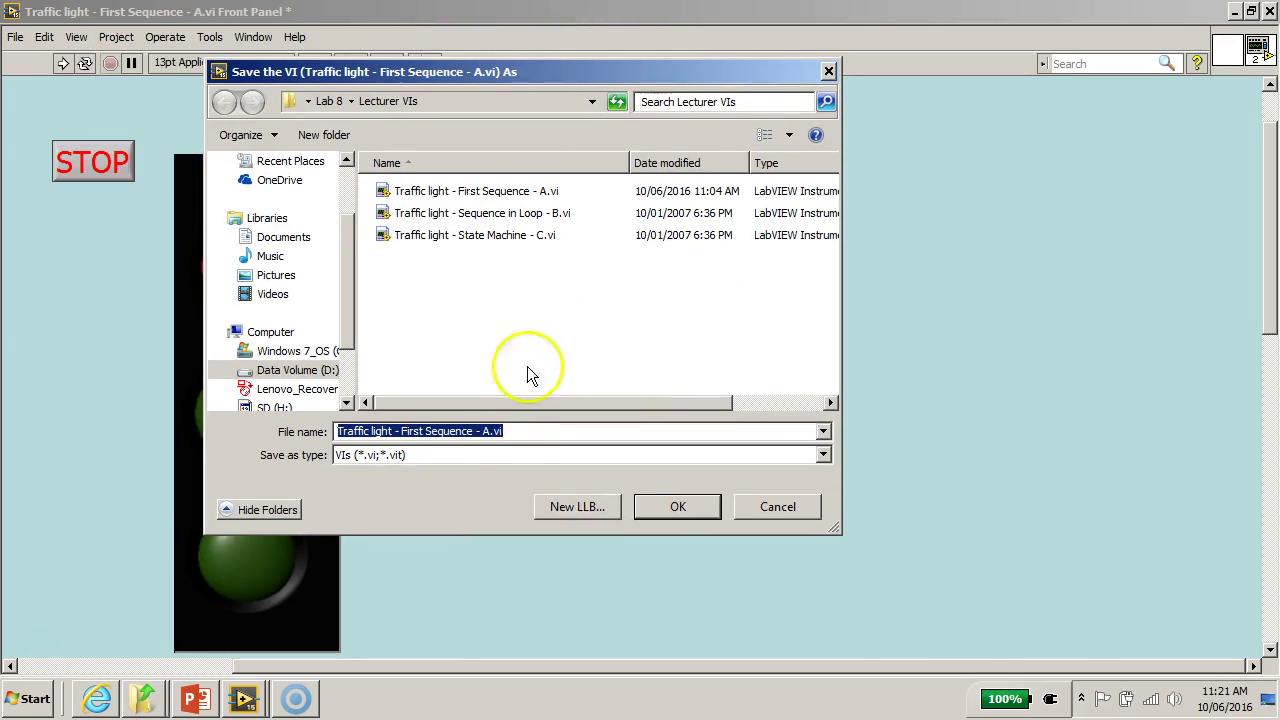
pyautogui.click(478, 431)
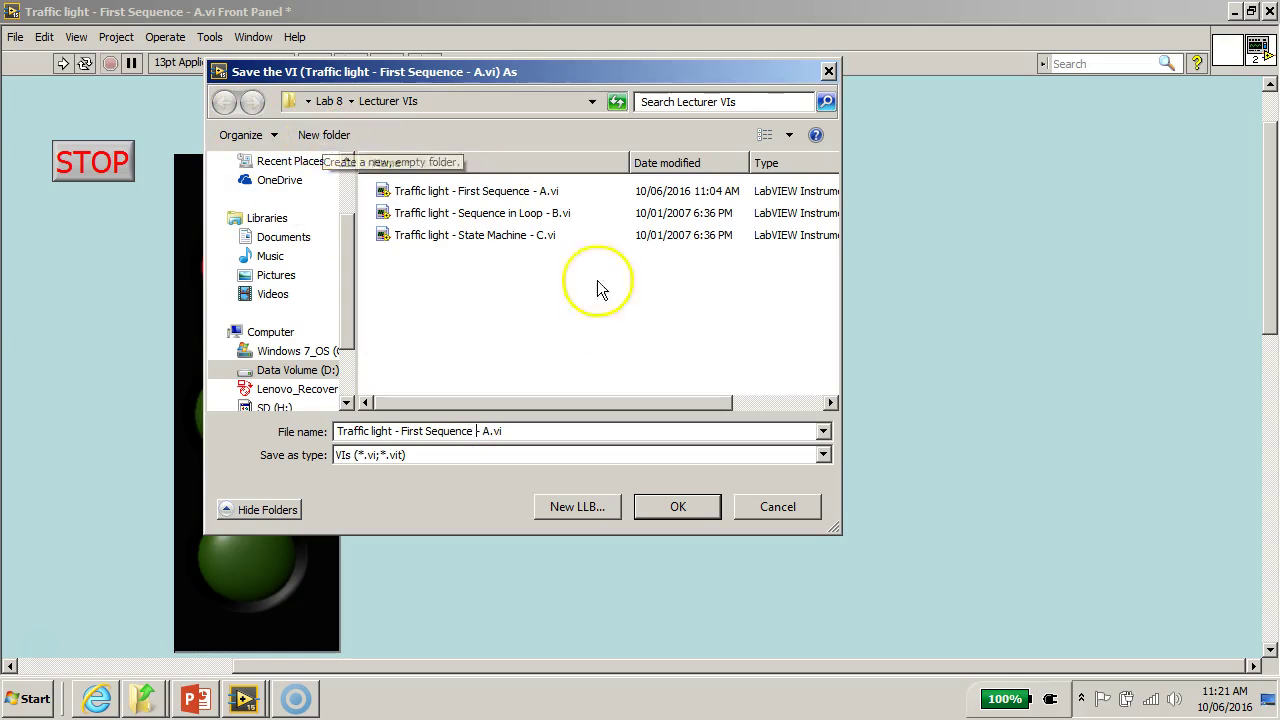
# - Create and enter a new folder, renaming the file to 'Traffic light - Classic State Machine'
pyautogui.click(335, 137)
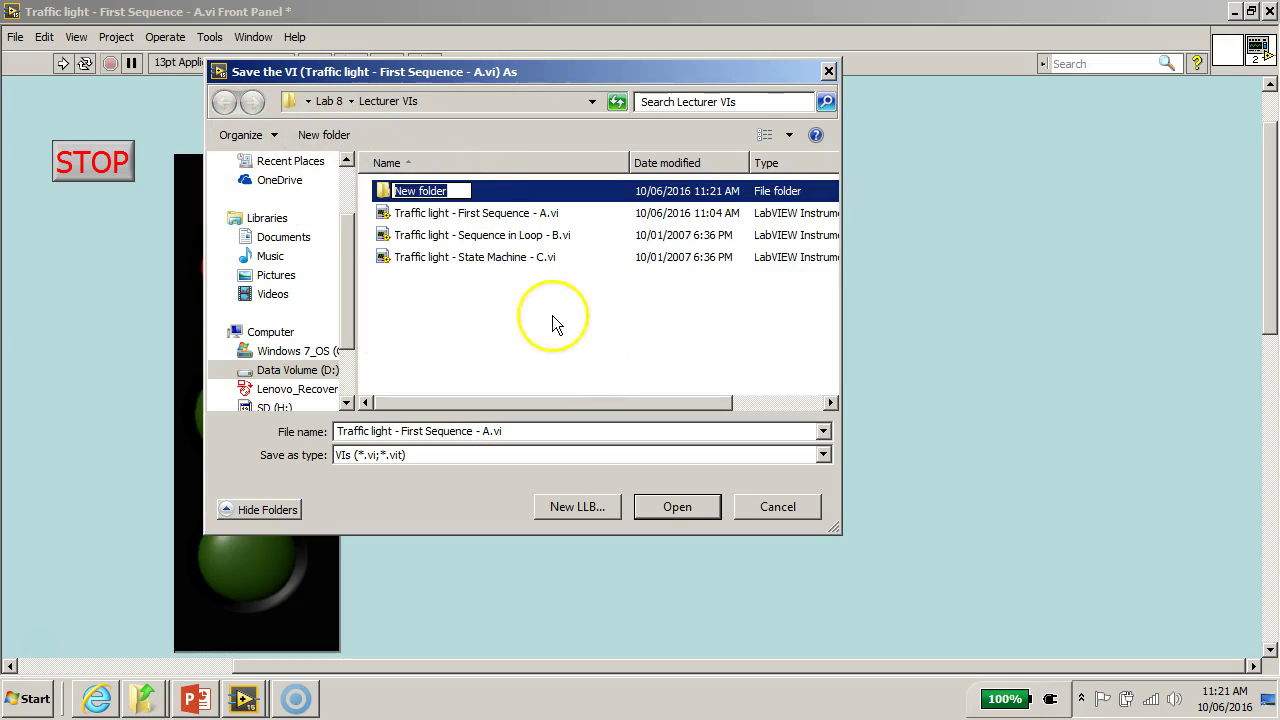
pyautogui.click(470, 195)
pyautogui.doubleClick(470, 195)
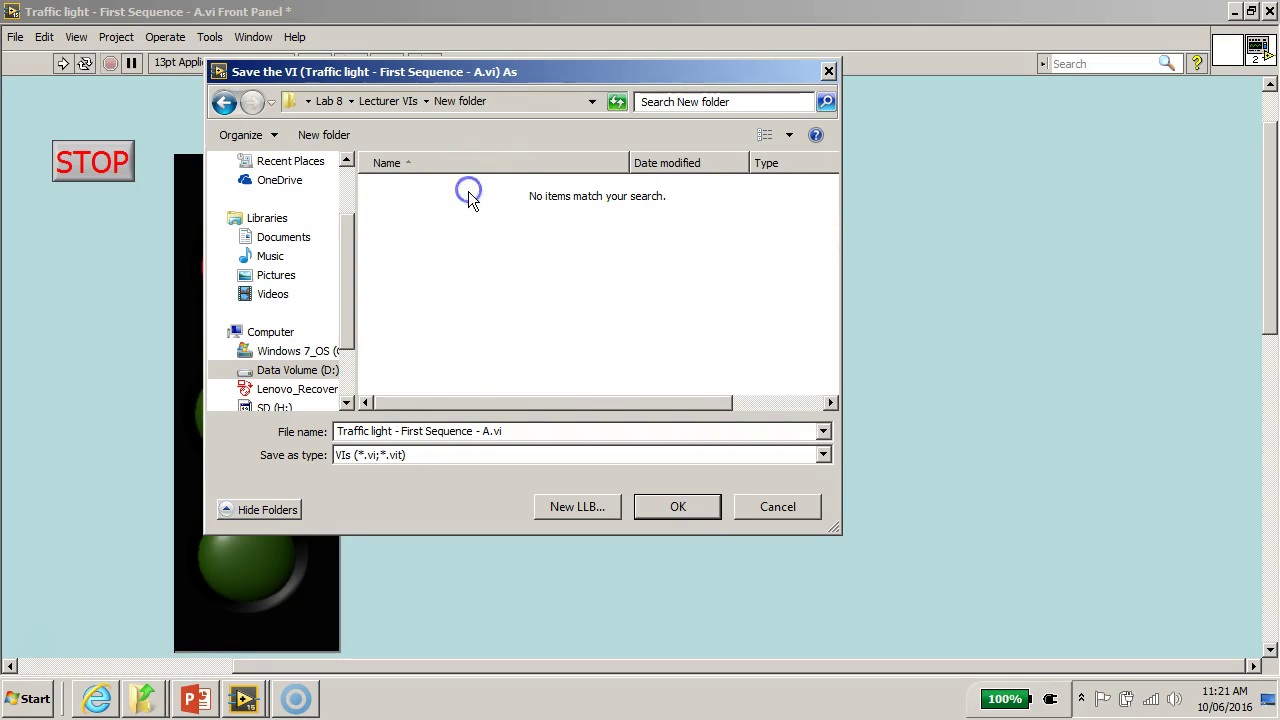
pyautogui.tripleClick(483, 431)
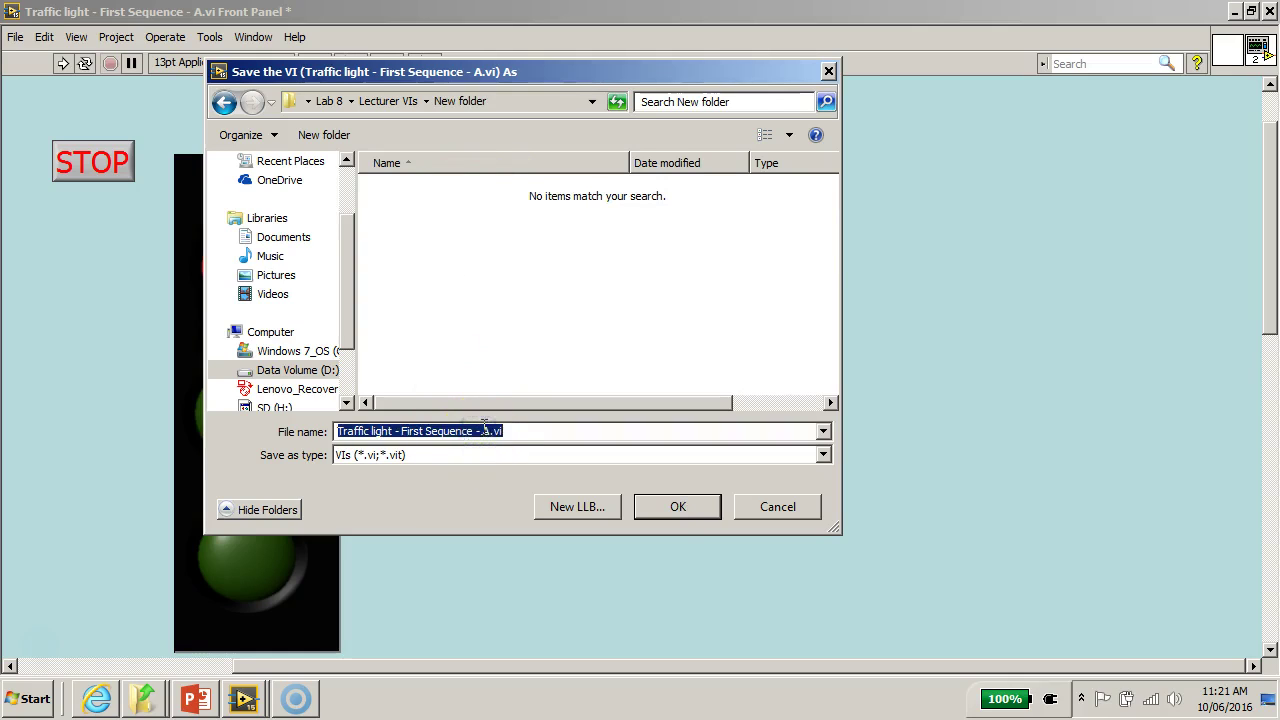
pyautogui.press('End')
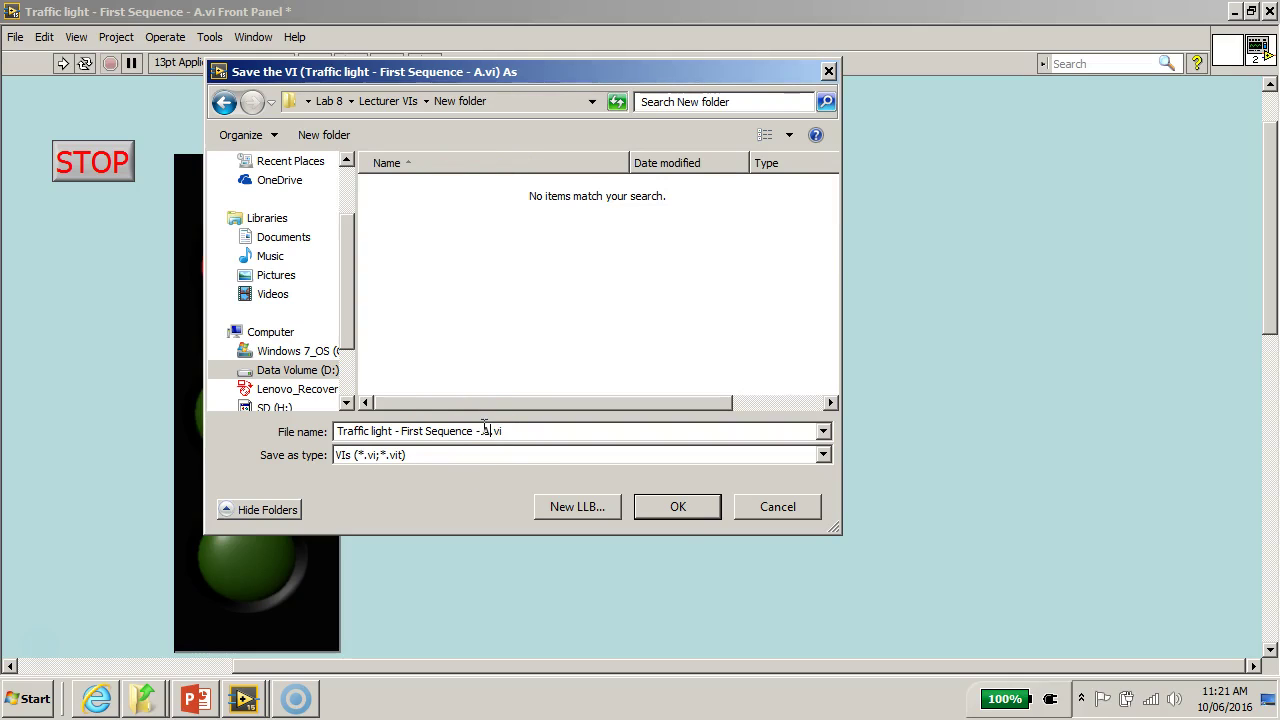
pyautogui.press('BackSpace')
pyautogui.press('BackSpace')
pyautogui.press('BackSpace')
pyautogui.press('BackSpace')
pyautogui.press('BackSpace')
pyautogui.press('BackSpace')
pyautogui.press('BackSpace')
pyautogui.press('BackSpace')
pyautogui.press('BackSpace')
pyautogui.press('BackSpace')
pyautogui.press('BackSpace')
pyautogui.press('BackSpace')
pyautogui.write('C')
pyautogui.write('lassic ')
pyautogui.write('State ')
pyautogui.write('Machin')
# - Confirm saving the Classic State Machine copy, then select and deselect the state-list comment
pyautogui.click(683, 507)
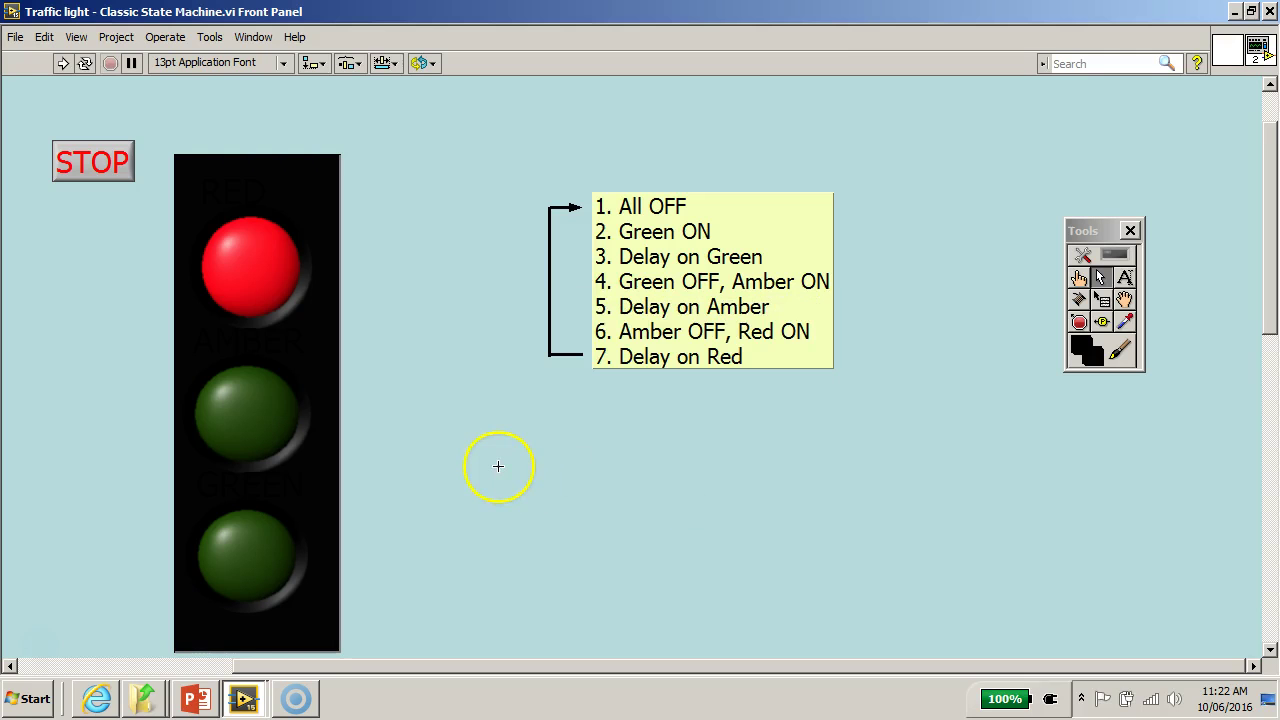
pyautogui.click(498, 464)
pyautogui.click(725, 295)
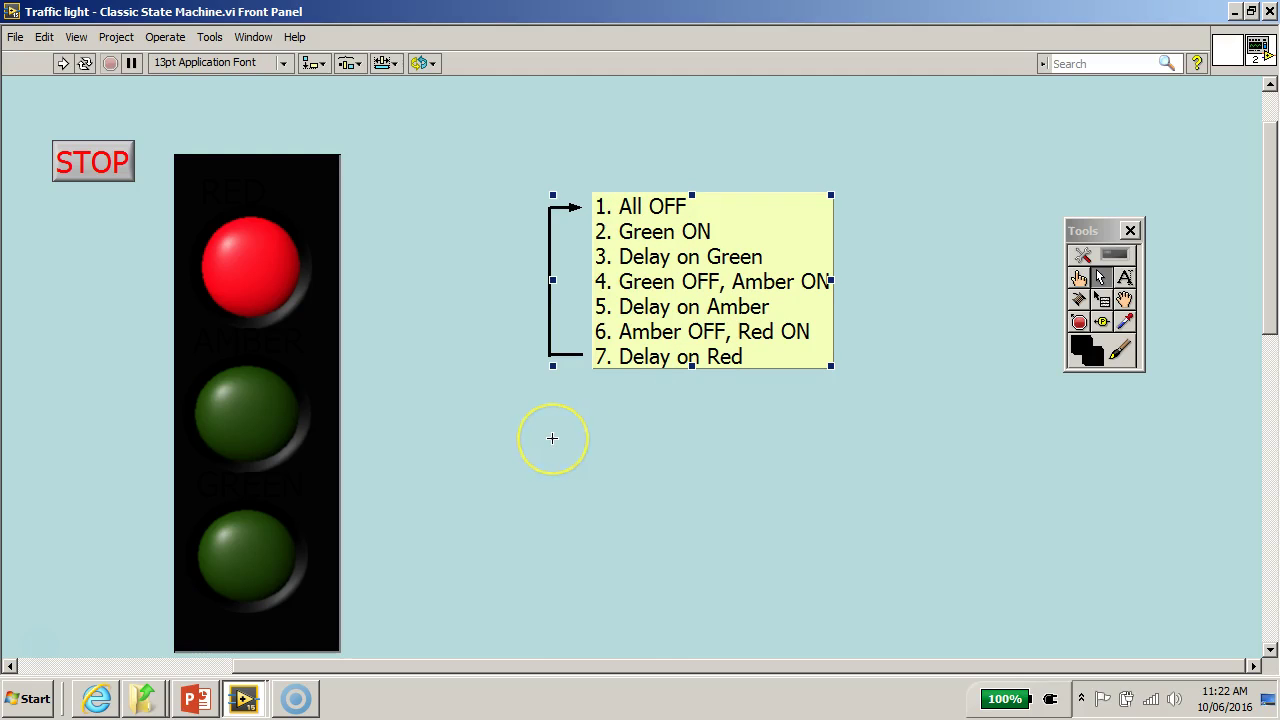
pyautogui.click(552, 438)
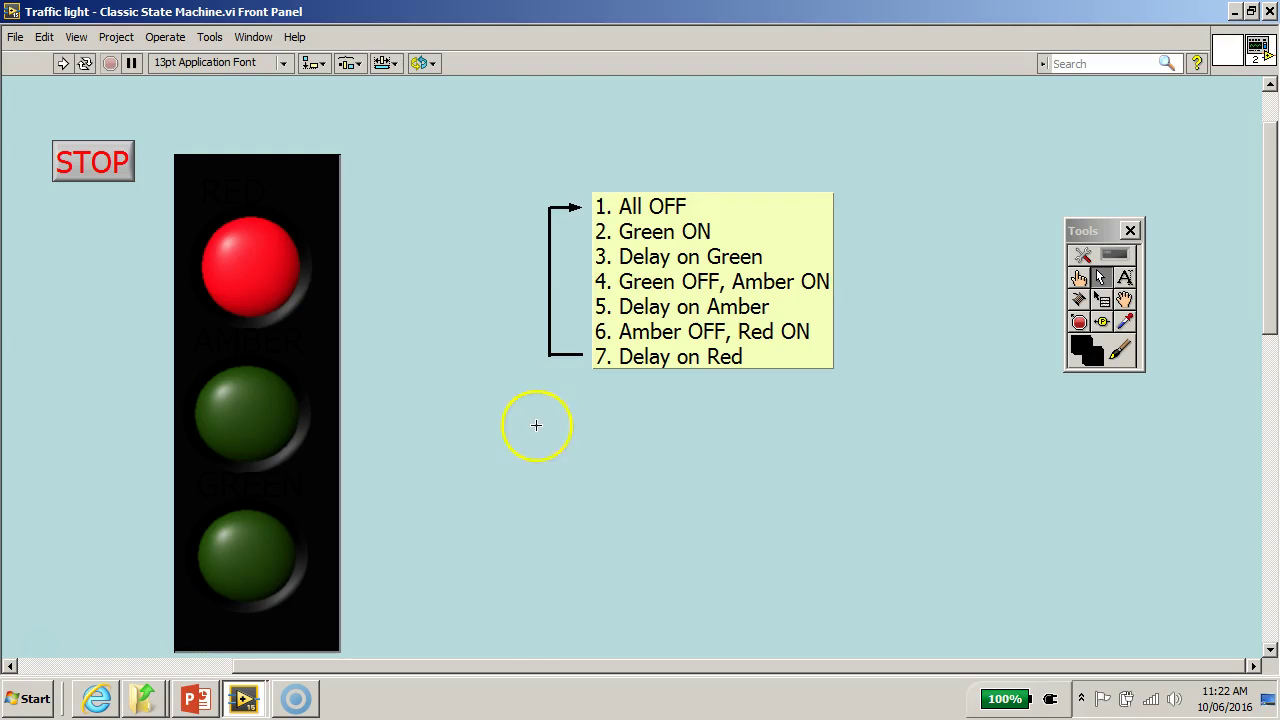
# - Drop an Enum from the Ring & Enum palette just below the seven-step state list
pyautogui.rightClick(488, 396)
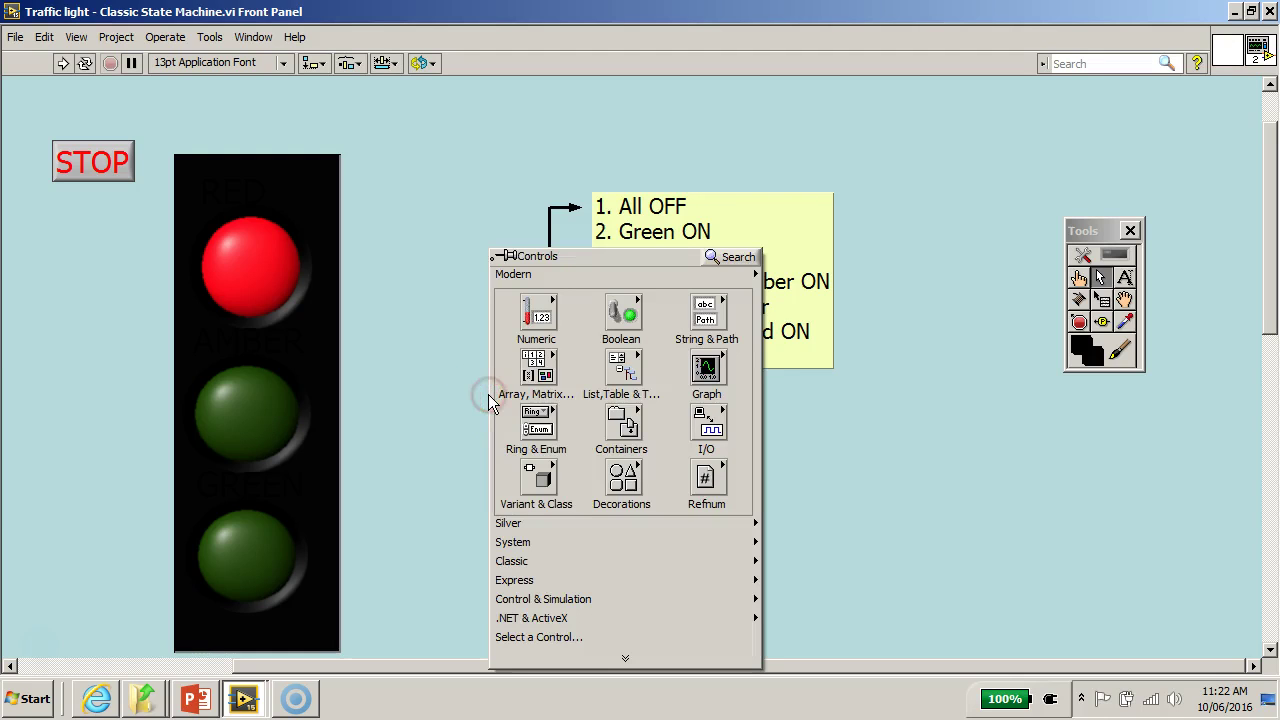
pyautogui.click(540, 432)
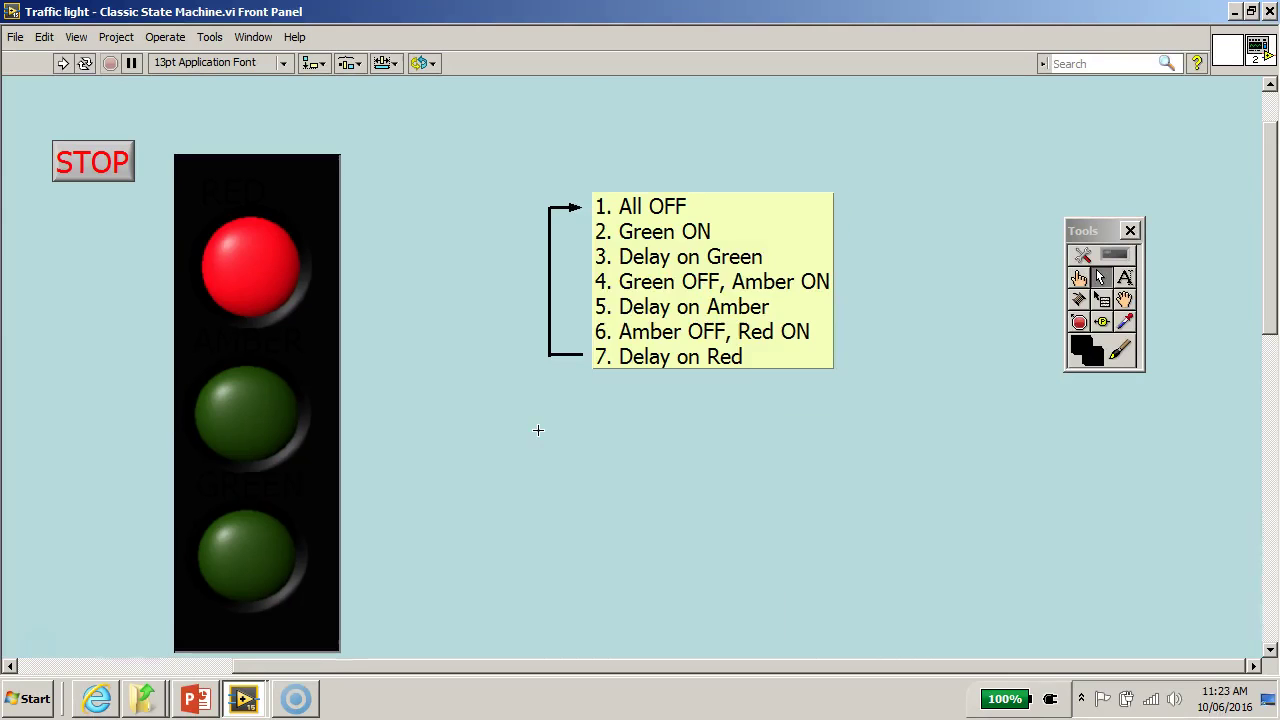
pyautogui.rightClick(528, 413)
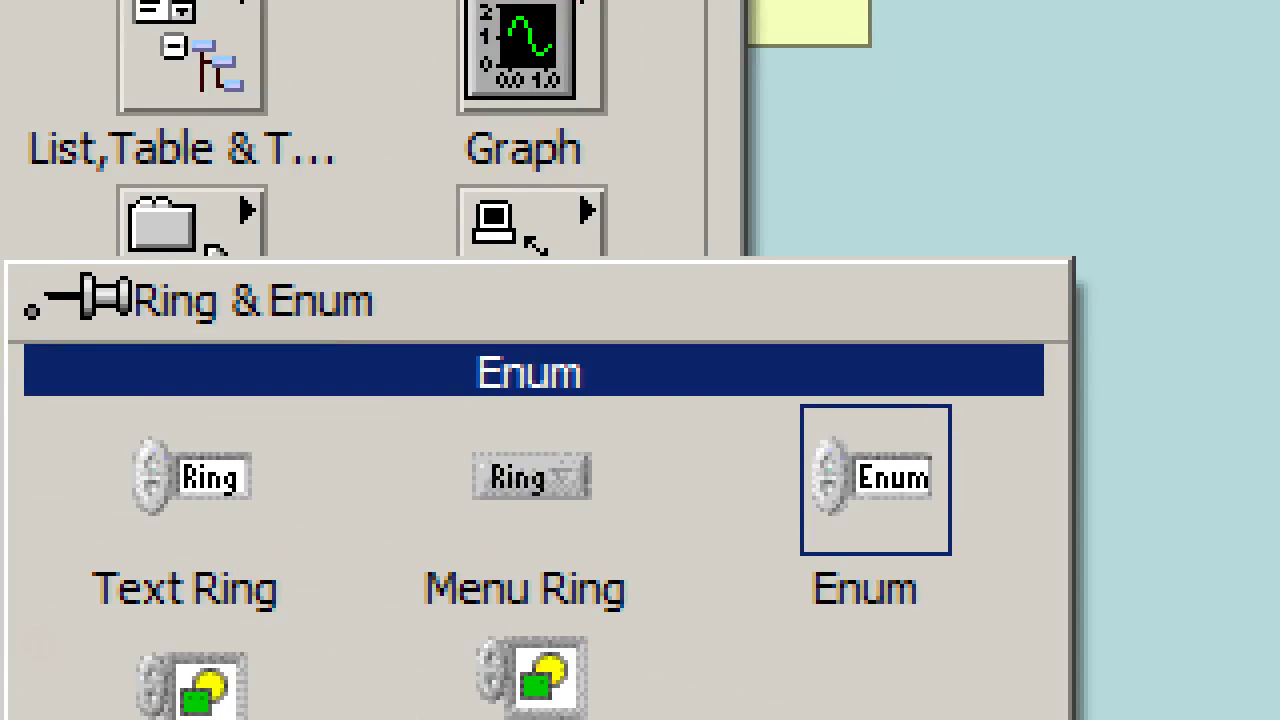
pyautogui.click(810, 524)
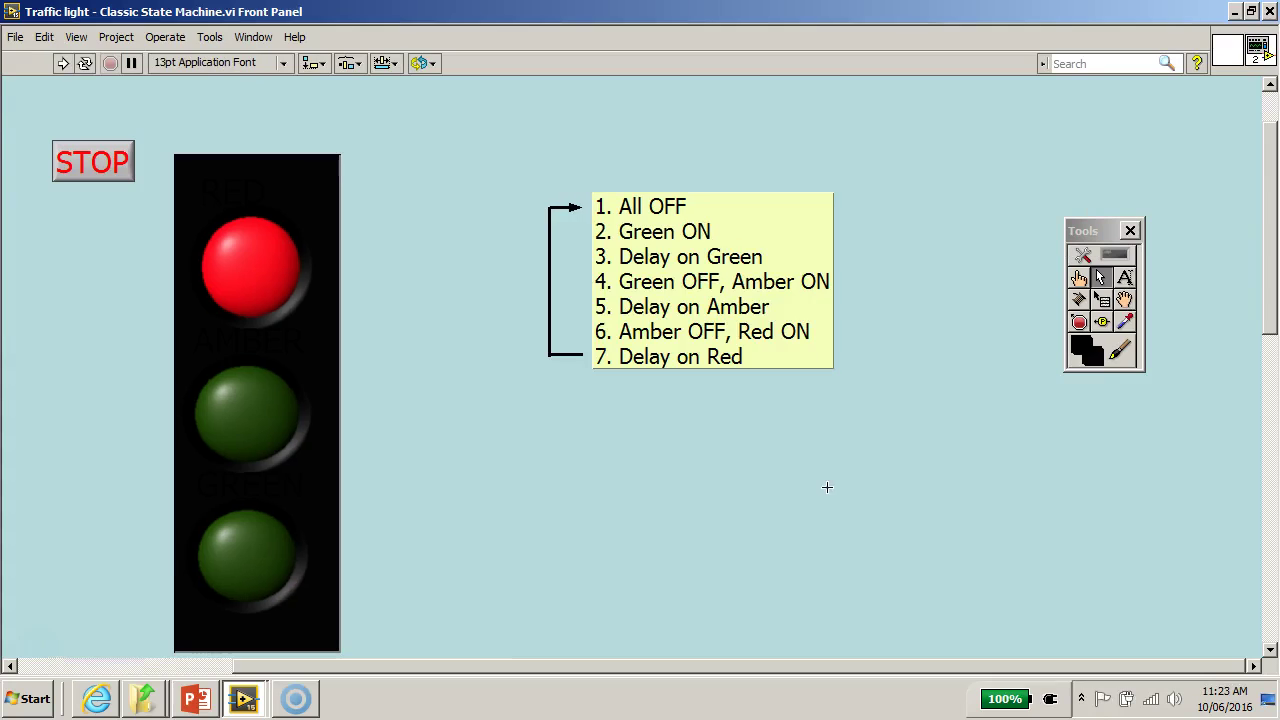
pyautogui.click(509, 340)
pyautogui.rightClick(487, 309)
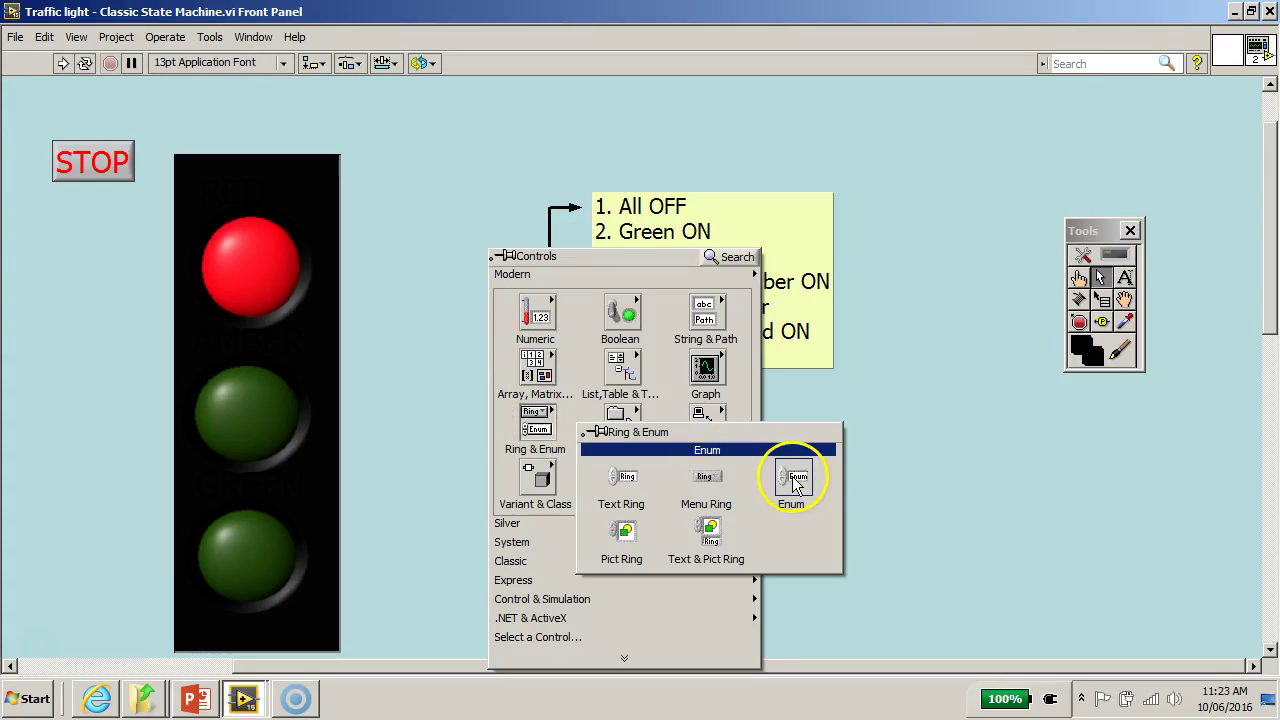
pyautogui.click(787, 483)
pyautogui.click(497, 447)
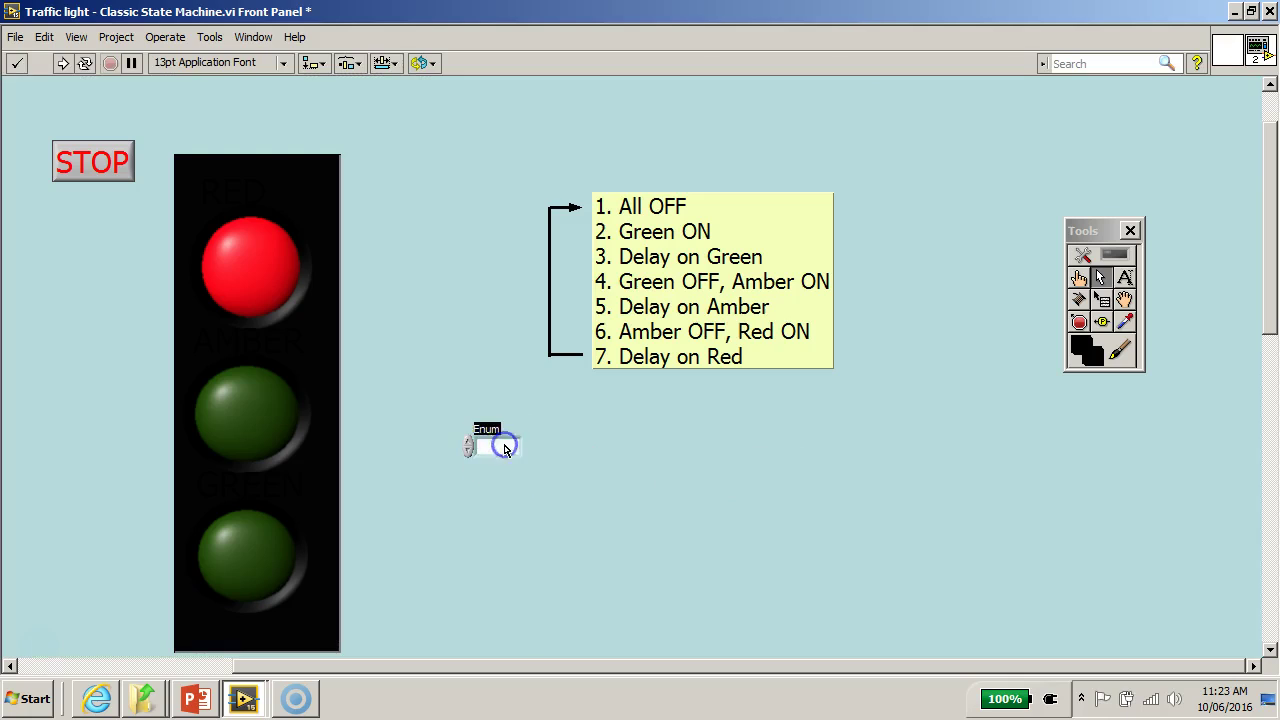
pyautogui.click(505, 445)
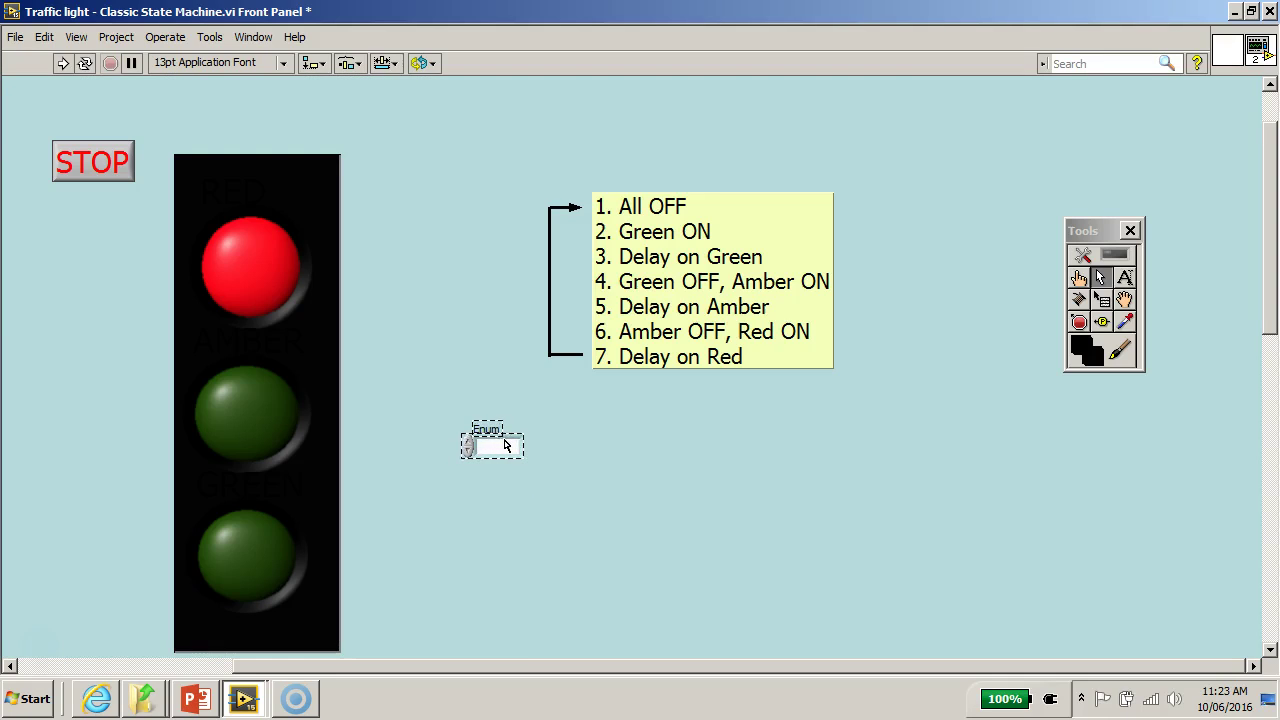
pyautogui.click(511, 435)
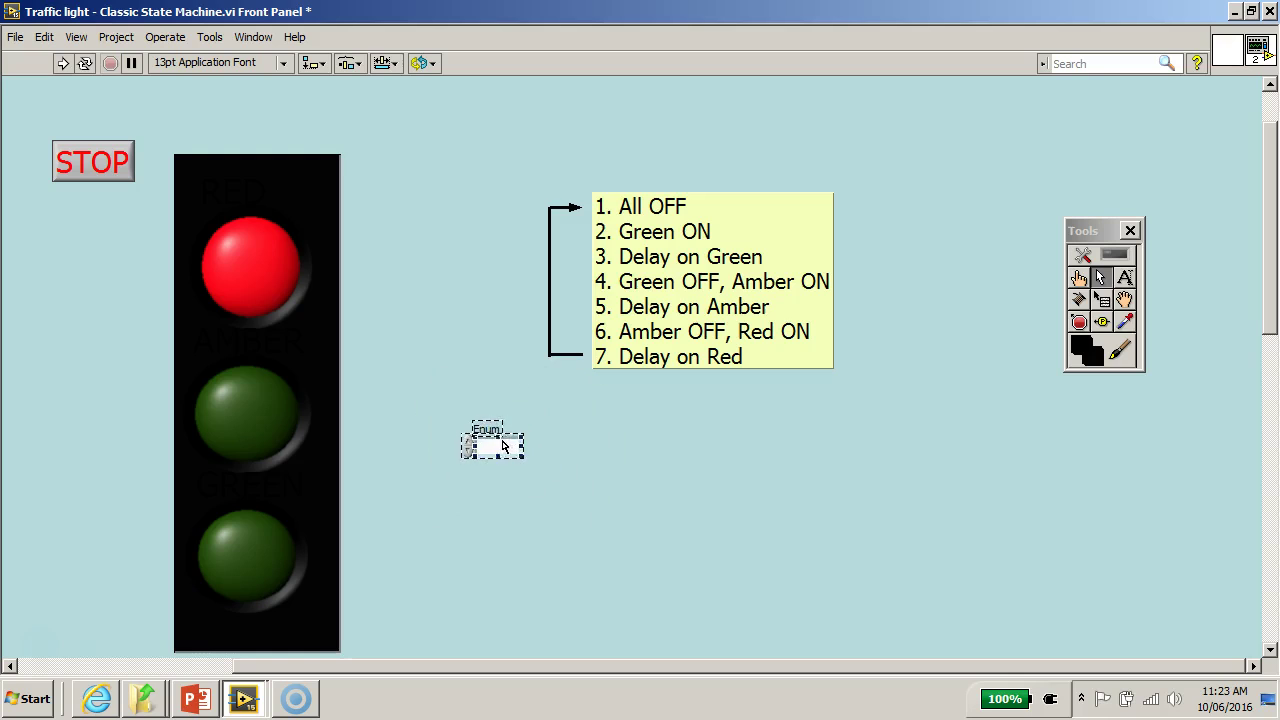
# - Open the selected Enum with Edit > Customize Control
pyautogui.click(93, 160)
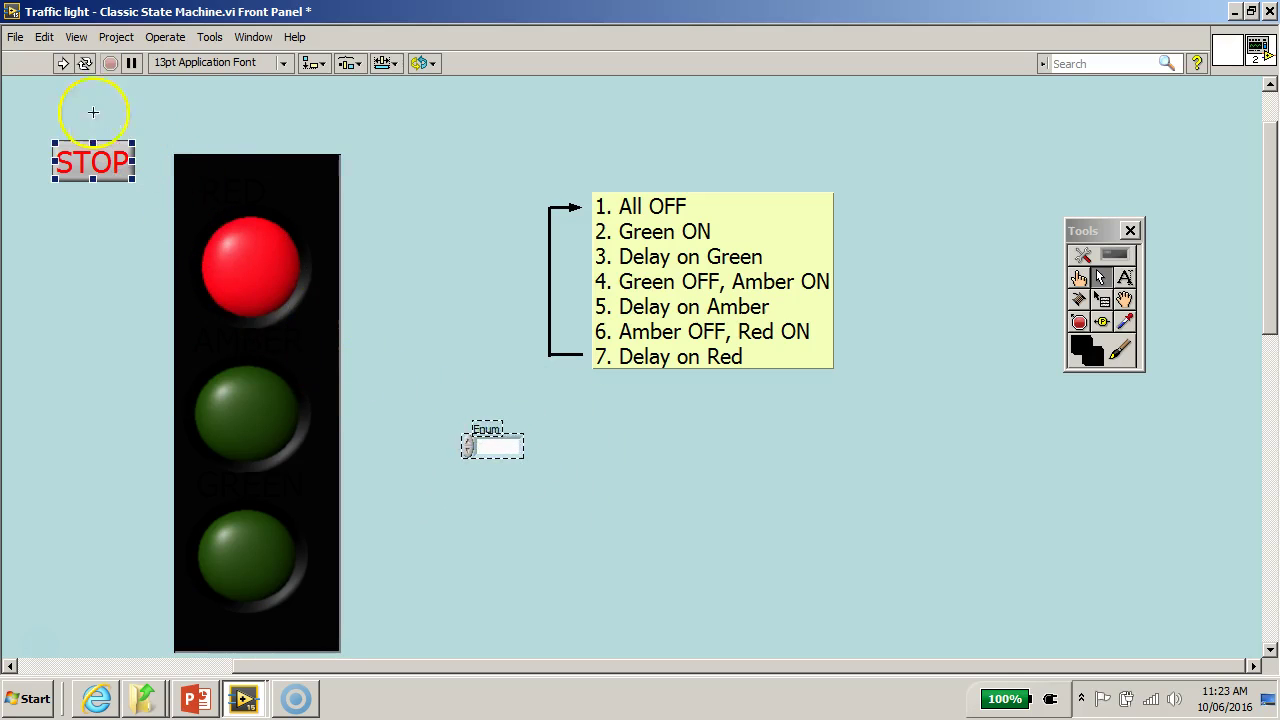
pyautogui.click(45, 38)
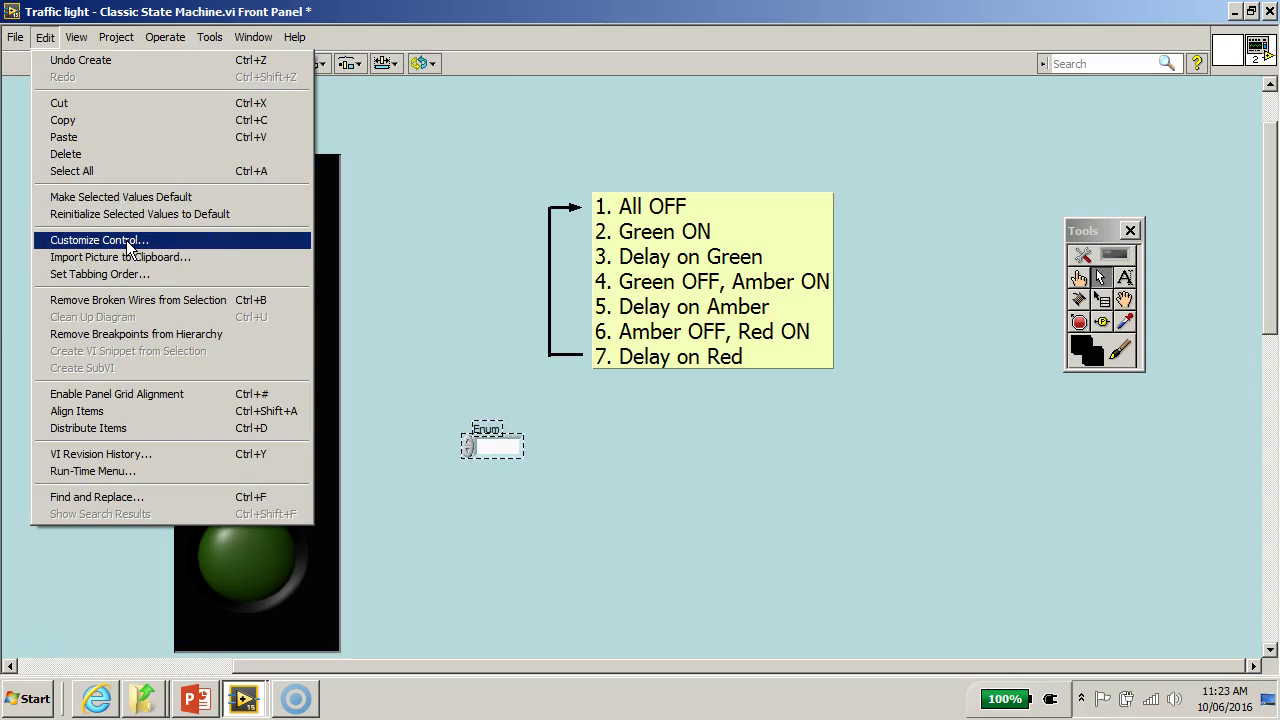
pyautogui.click(130, 246)
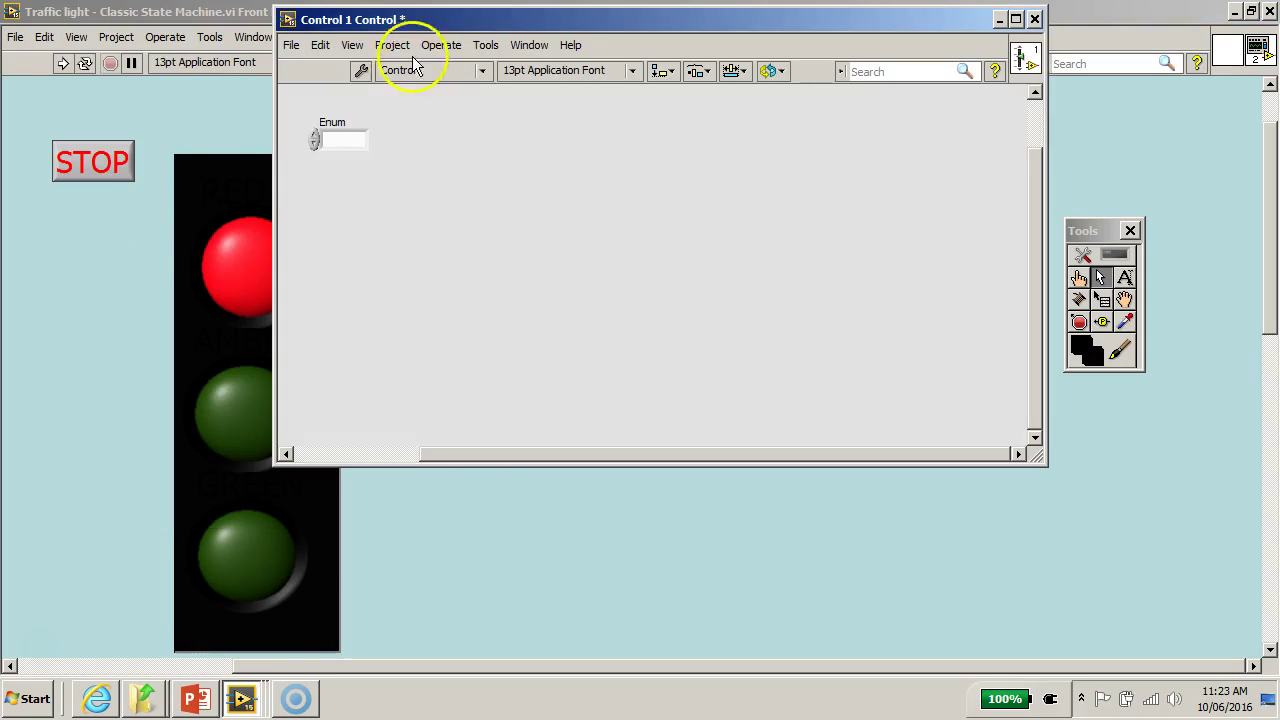
# - Move and shrink the Control 1 editor window and reposition the Enum inside it
pyautogui.moveTo(427, 30); pyautogui.dragTo(463, 123)
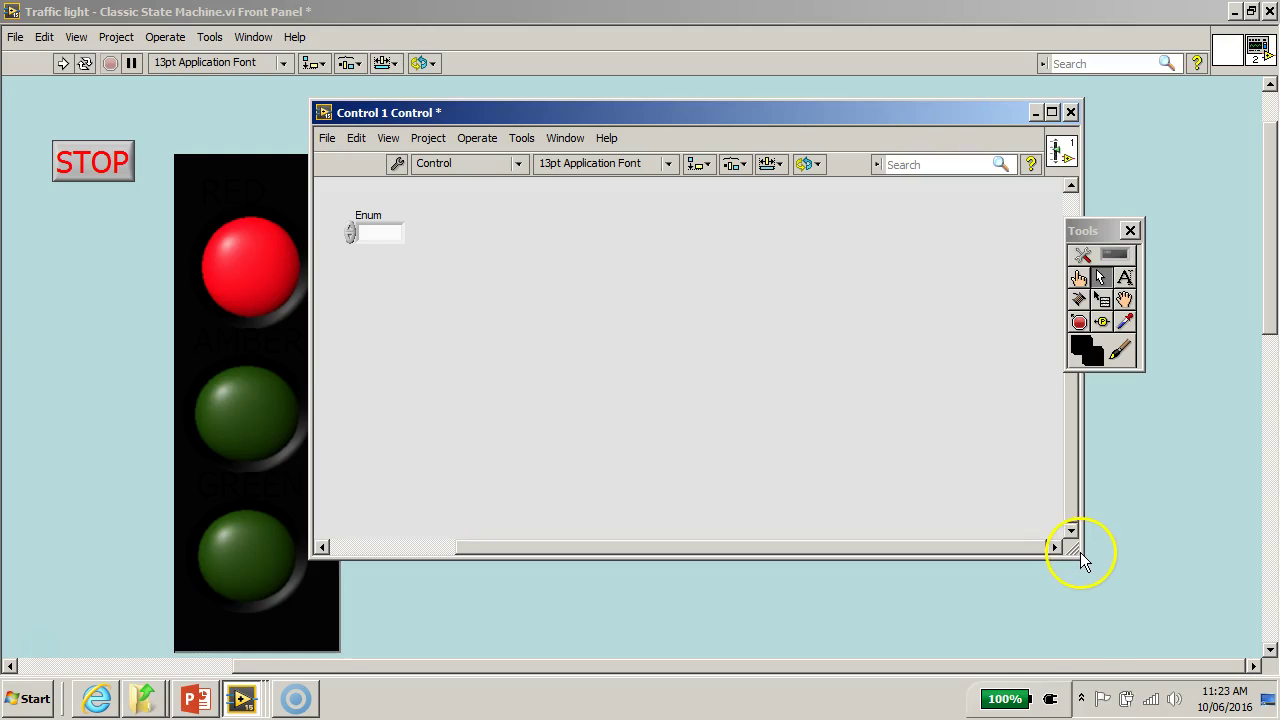
pyautogui.moveTo(1074, 552)
pyautogui.mouseDown()
pyautogui.moveTo(935, 459)
pyautogui.moveTo(945, 463)
pyautogui.mouseUp()
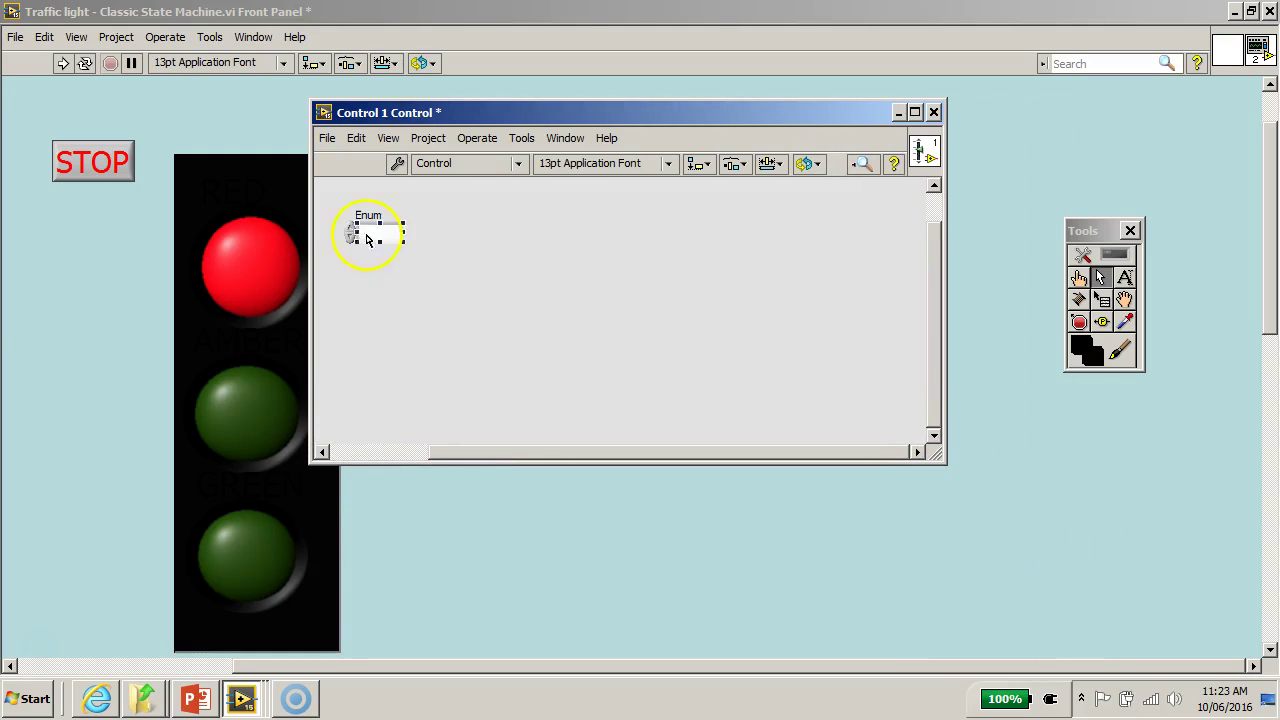
pyautogui.moveTo(390, 228); pyautogui.dragTo(730, 242)
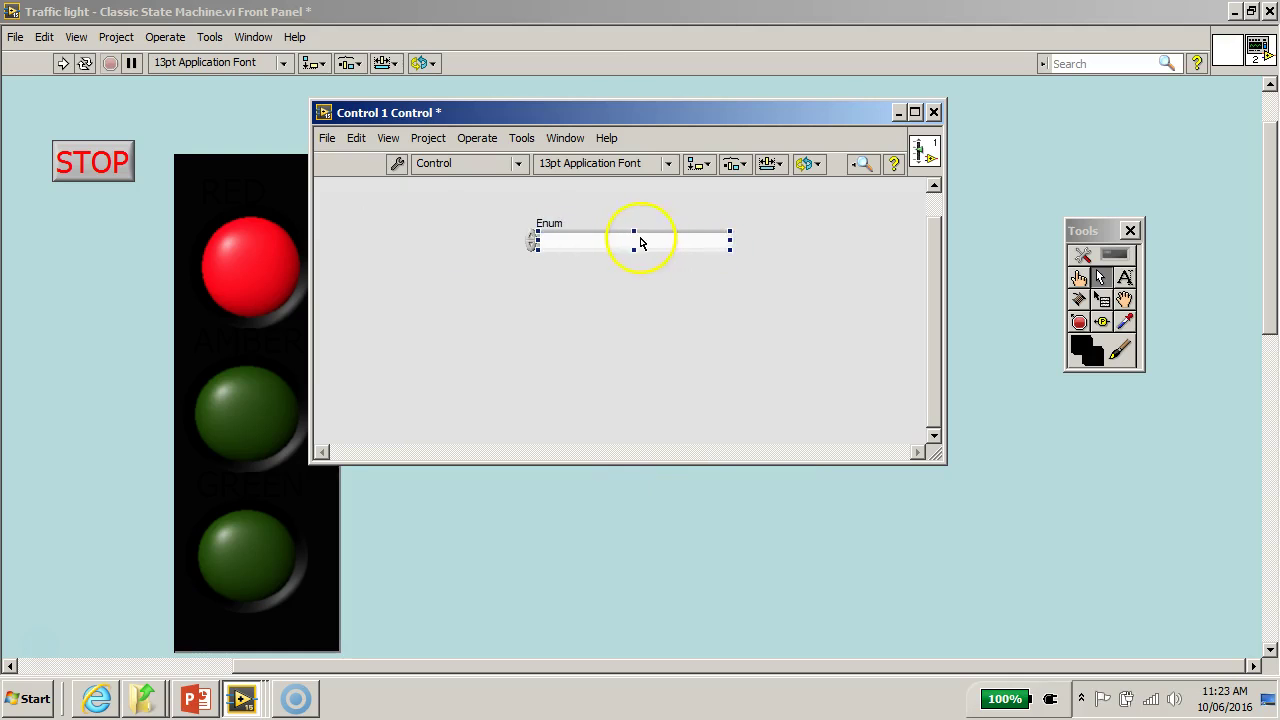
pyautogui.moveTo(637, 241); pyautogui.dragTo(470, 245)
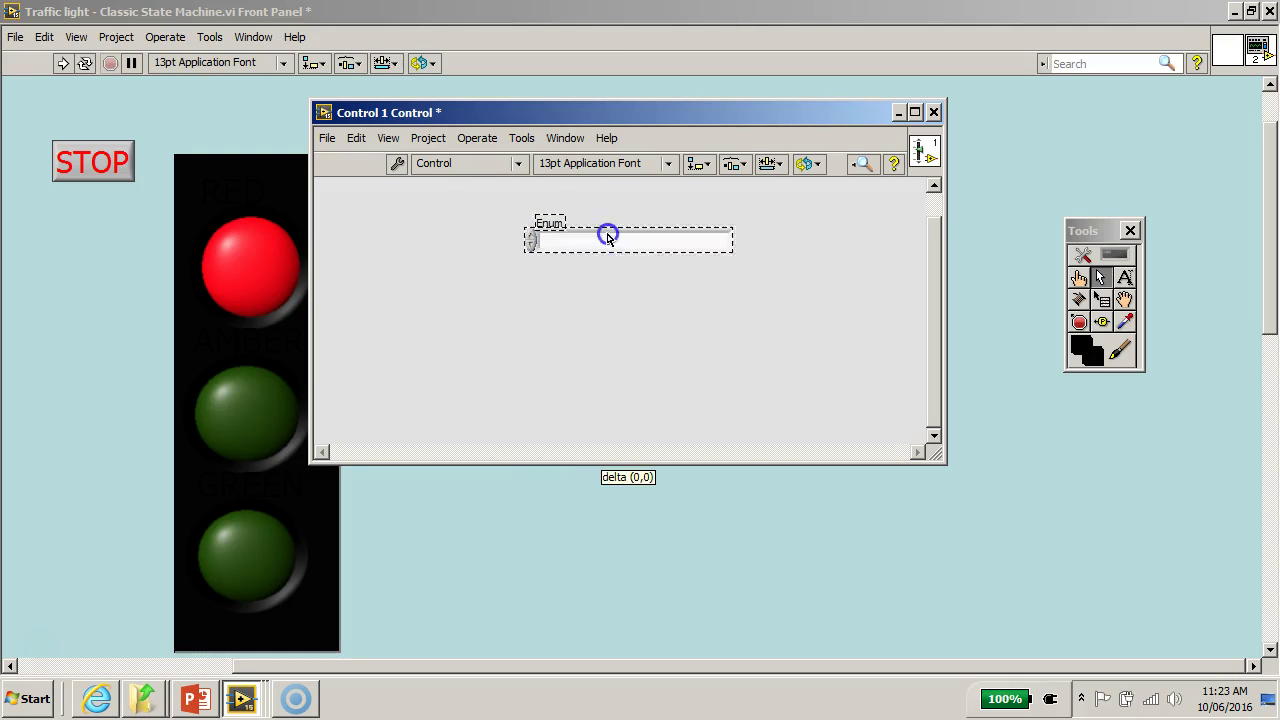
pyautogui.click(505, 295)
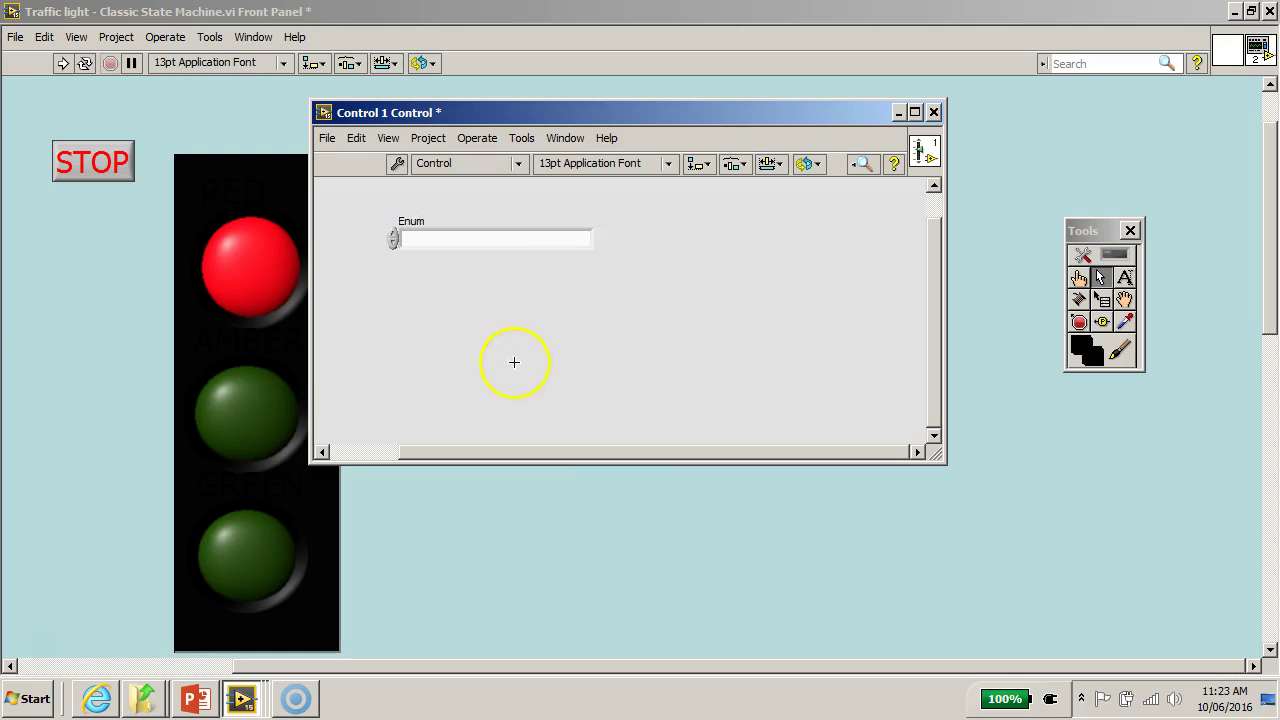
pyautogui.click(510, 240)
pyautogui.click(518, 165)
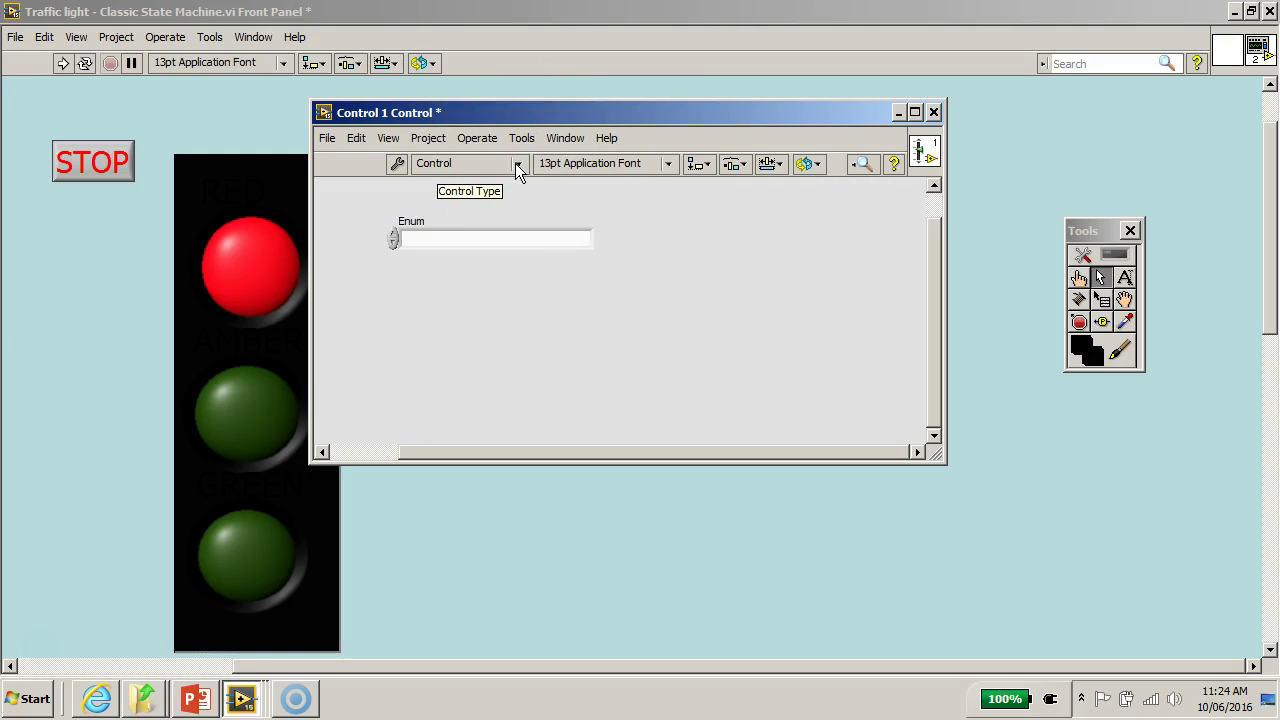
# - Set the custom control's Control Type to Type Def
pyautogui.click(518, 165)
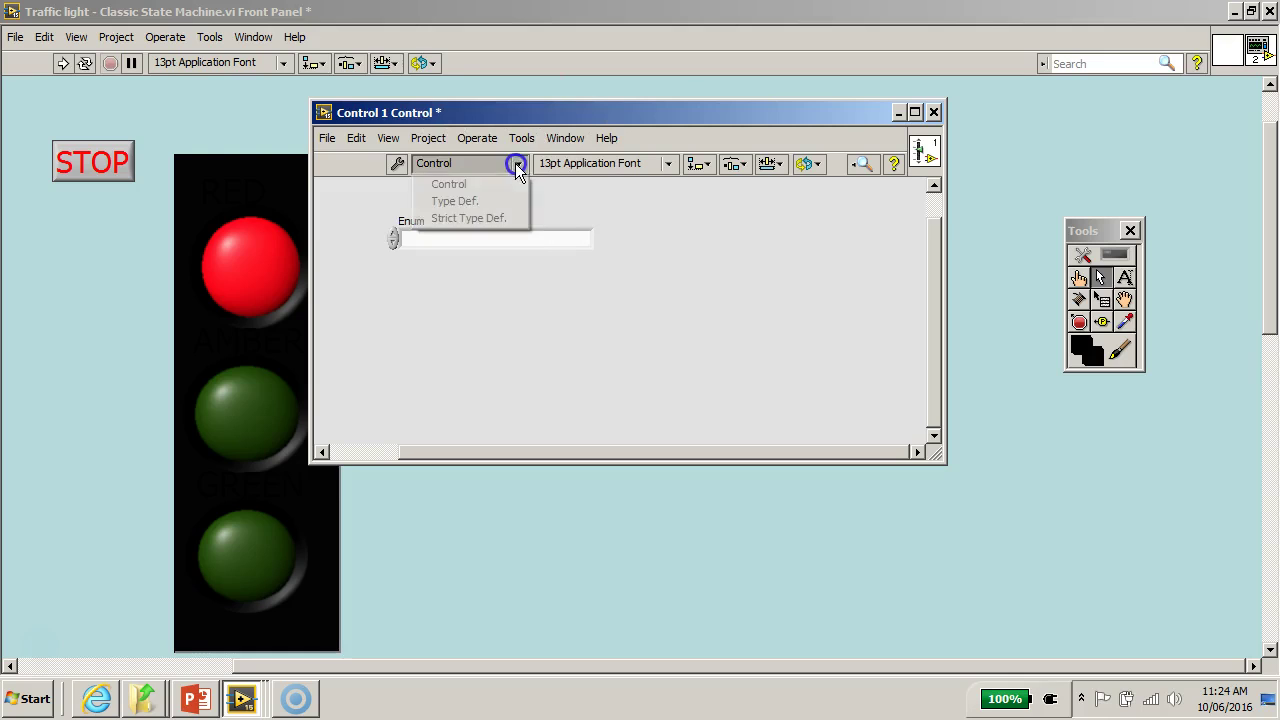
pyautogui.click(476, 209)
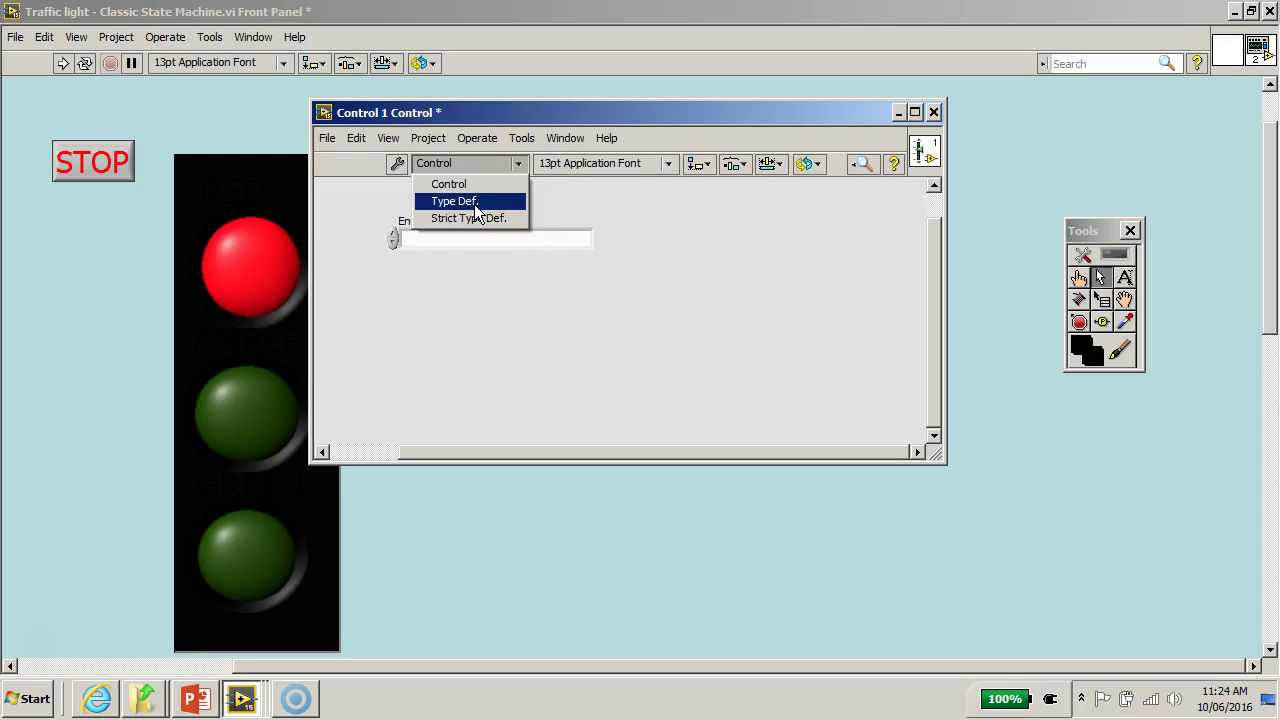
pyautogui.click(476, 205)
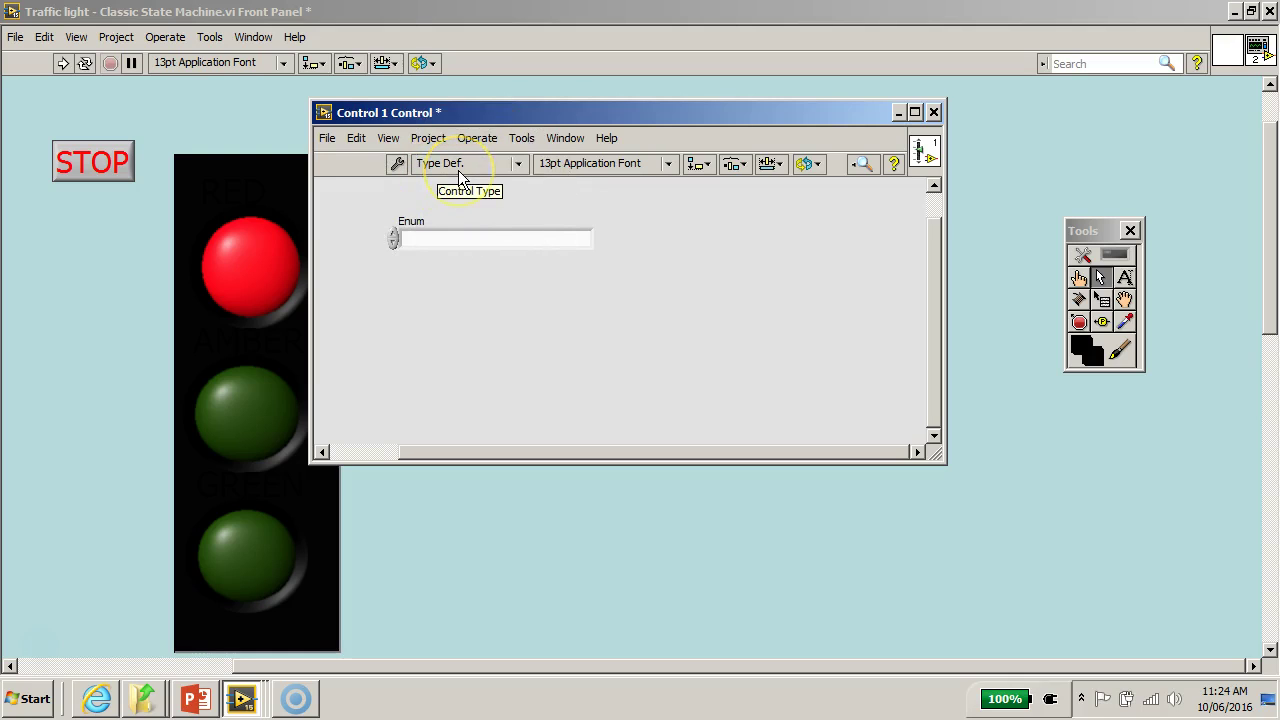
pyautogui.click(486, 240)
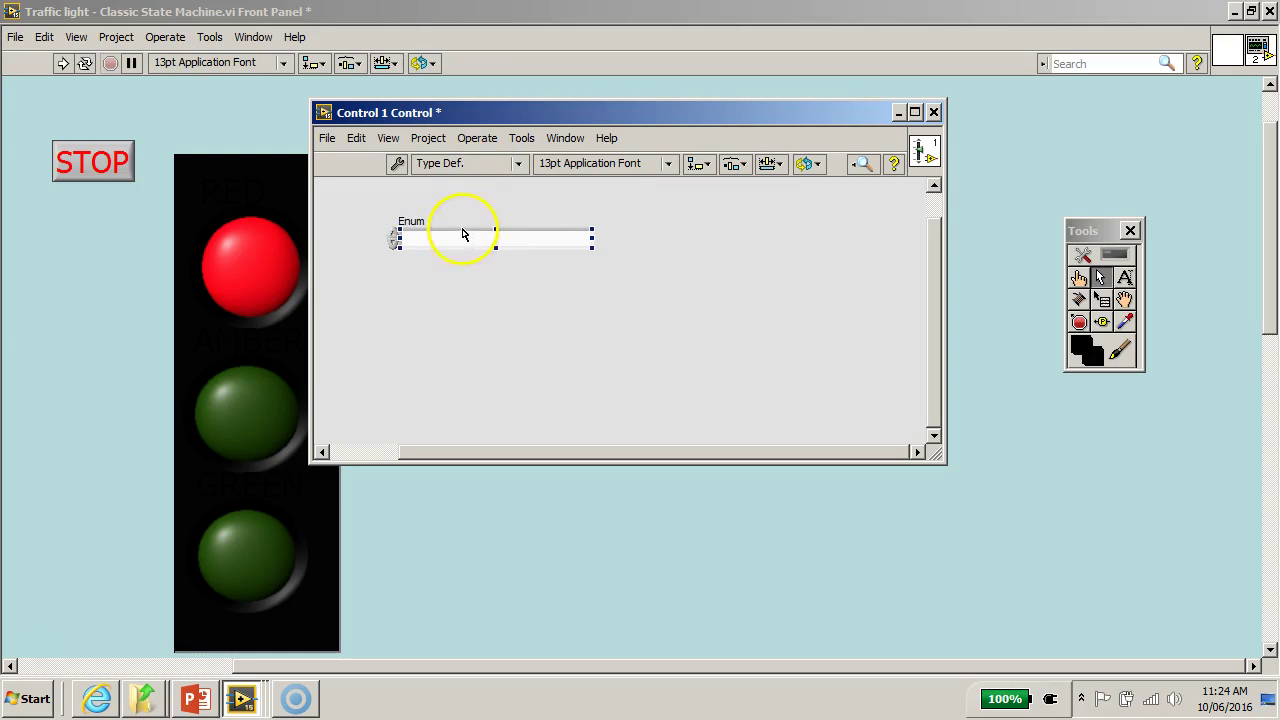
# - Rename the Enum label to 'States' and enlarge its font two steps
pyautogui.keyDown('shift'); pyautogui.rightClick(495, 200); pyautogui.keyUp('shift')
pyautogui.click(549, 232)
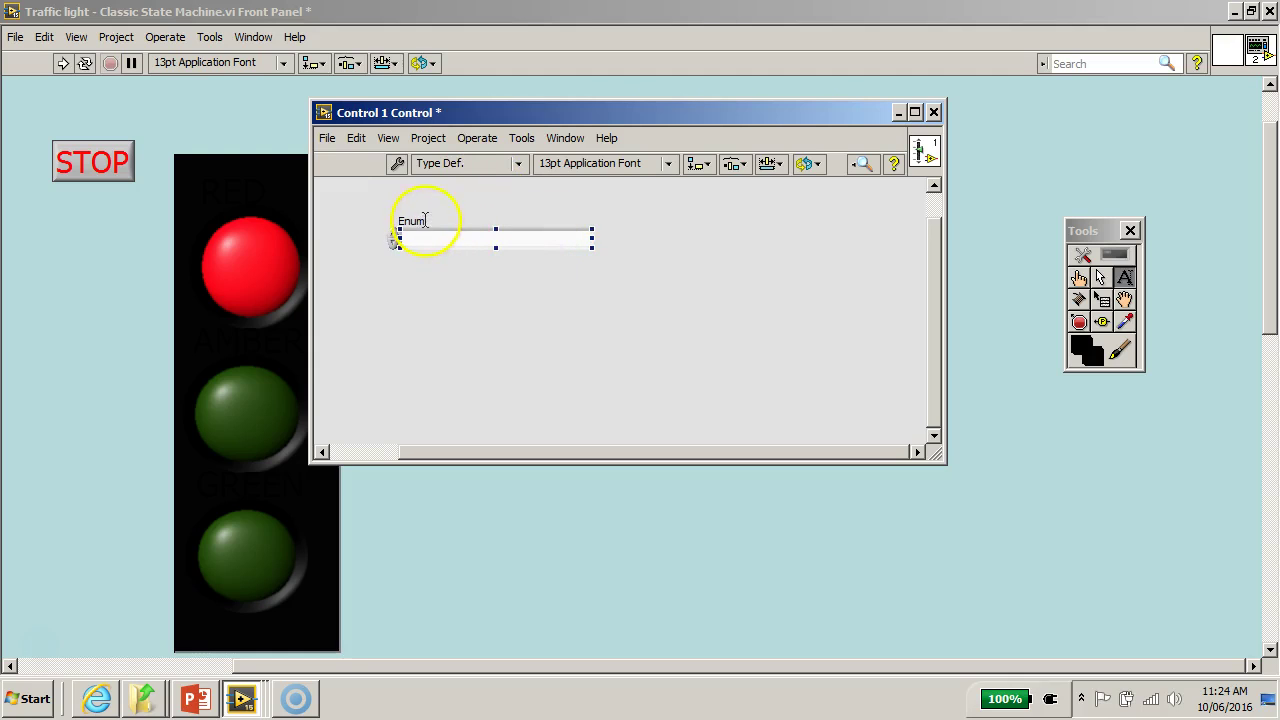
pyautogui.moveTo(421, 219); pyautogui.dragTo(384, 218)
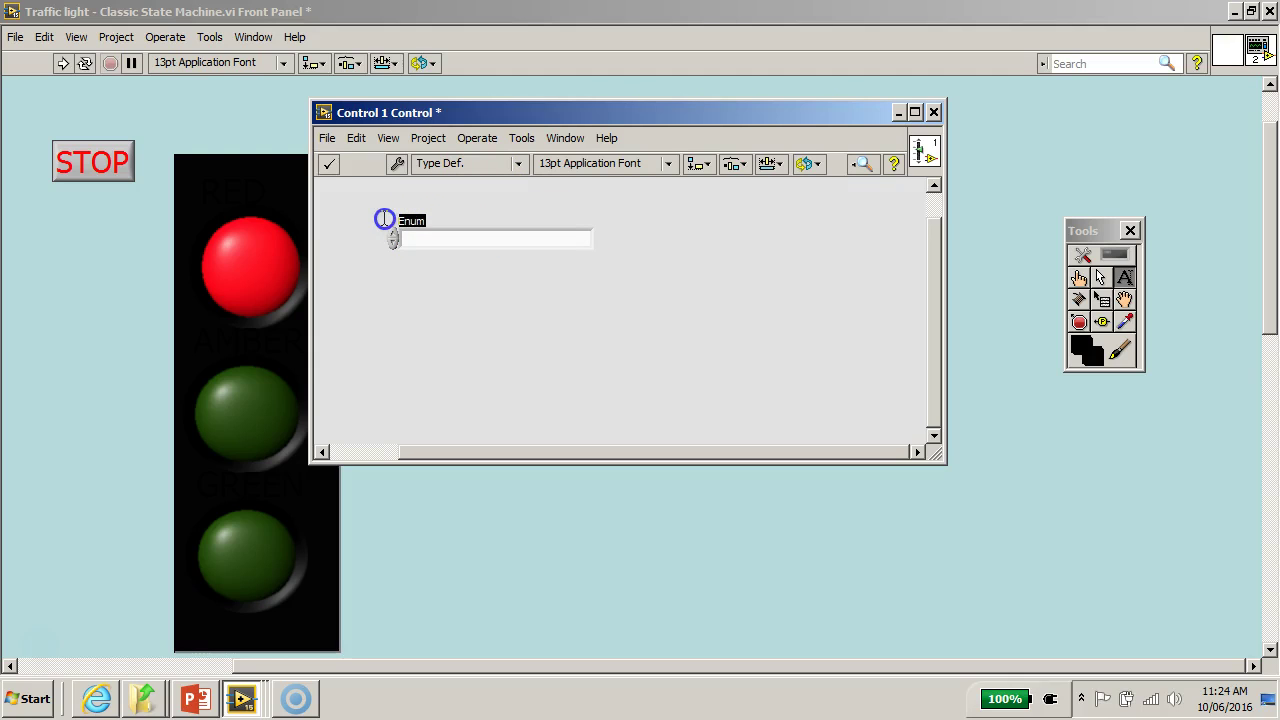
pyautogui.write('States')
pyautogui.hotkey('ctrl', '=')
pyautogui.hotkey('ctrl', '=')
pyautogui.hotkey('ctrl', '=')
pyautogui.hotkey('ctrl', '=')
pyautogui.hotkey('ctrl', '=')
pyautogui.hotkey('ctrl', '=')
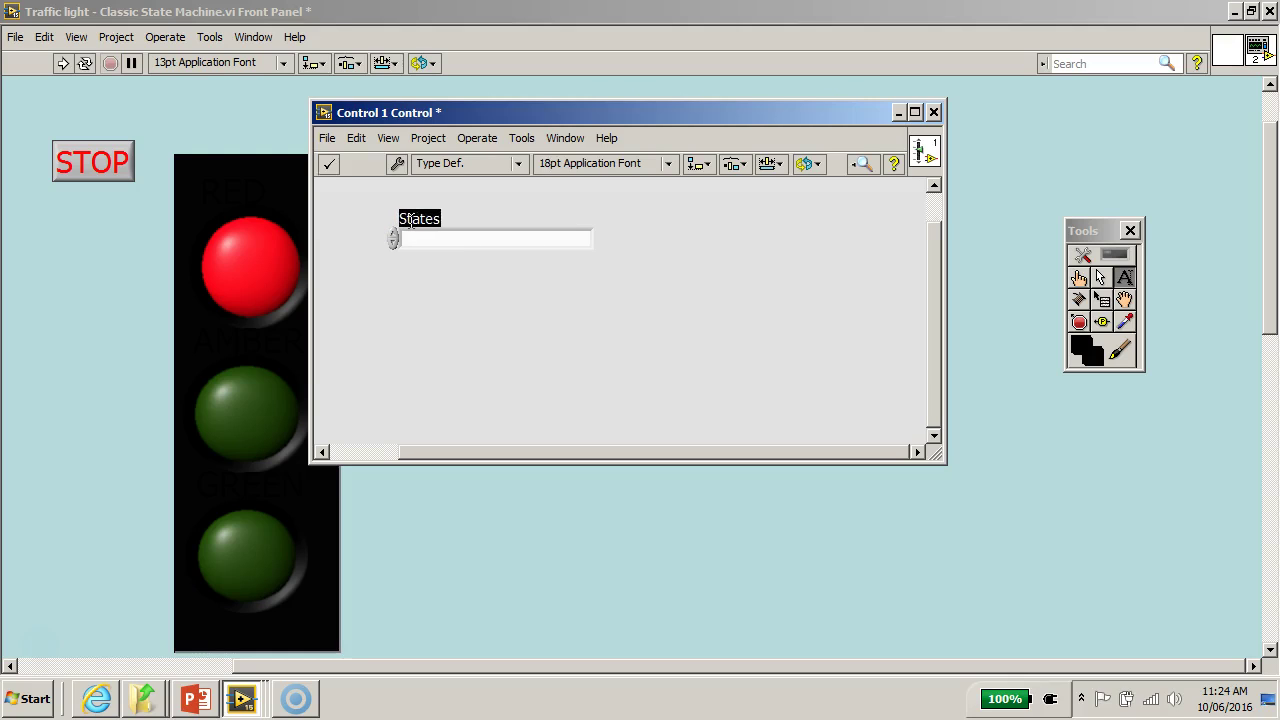
pyautogui.hotkey('ctrl', '=')
pyautogui.hotkey('ctrl', '=')
pyautogui.hotkey('ctrl', '=')
pyautogui.hotkey('ctrl', '=')
pyautogui.hotkey('ctrl', '=')
pyautogui.hotkey('ctrl', '=')
pyautogui.hotkey('ctrl', '=')
pyautogui.hotkey('ctrl', '=')
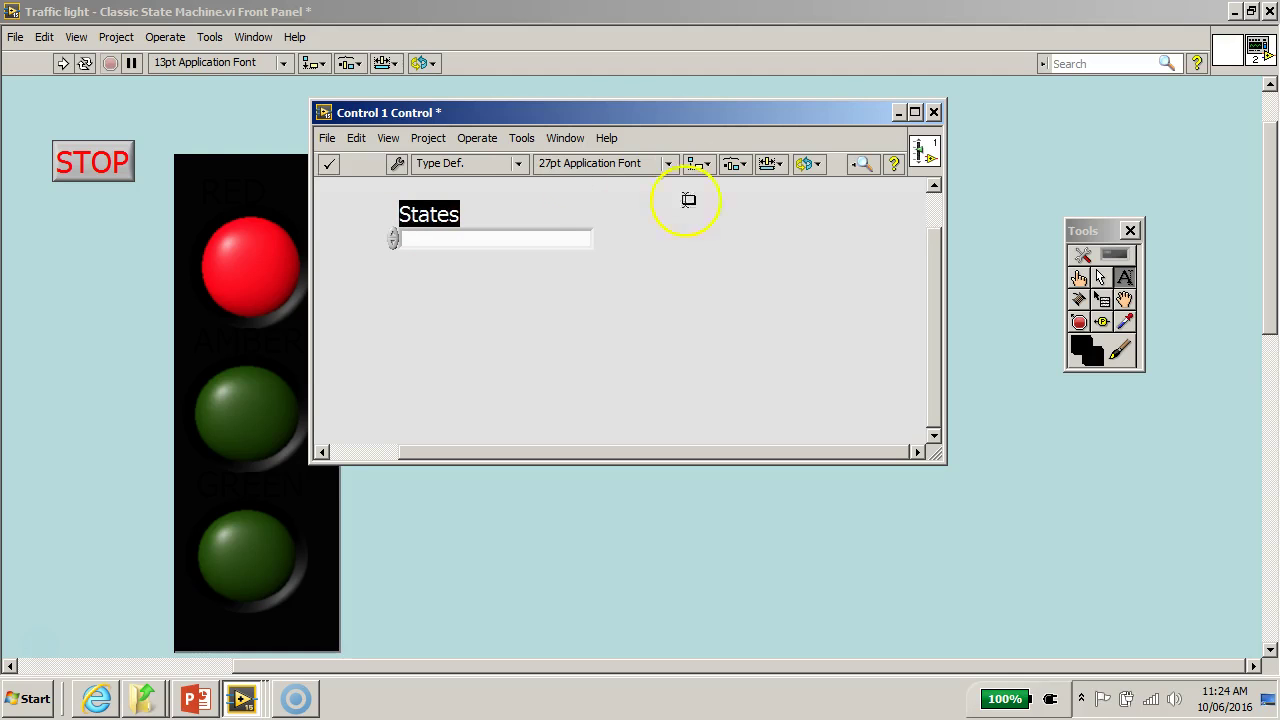
pyautogui.click(624, 310)
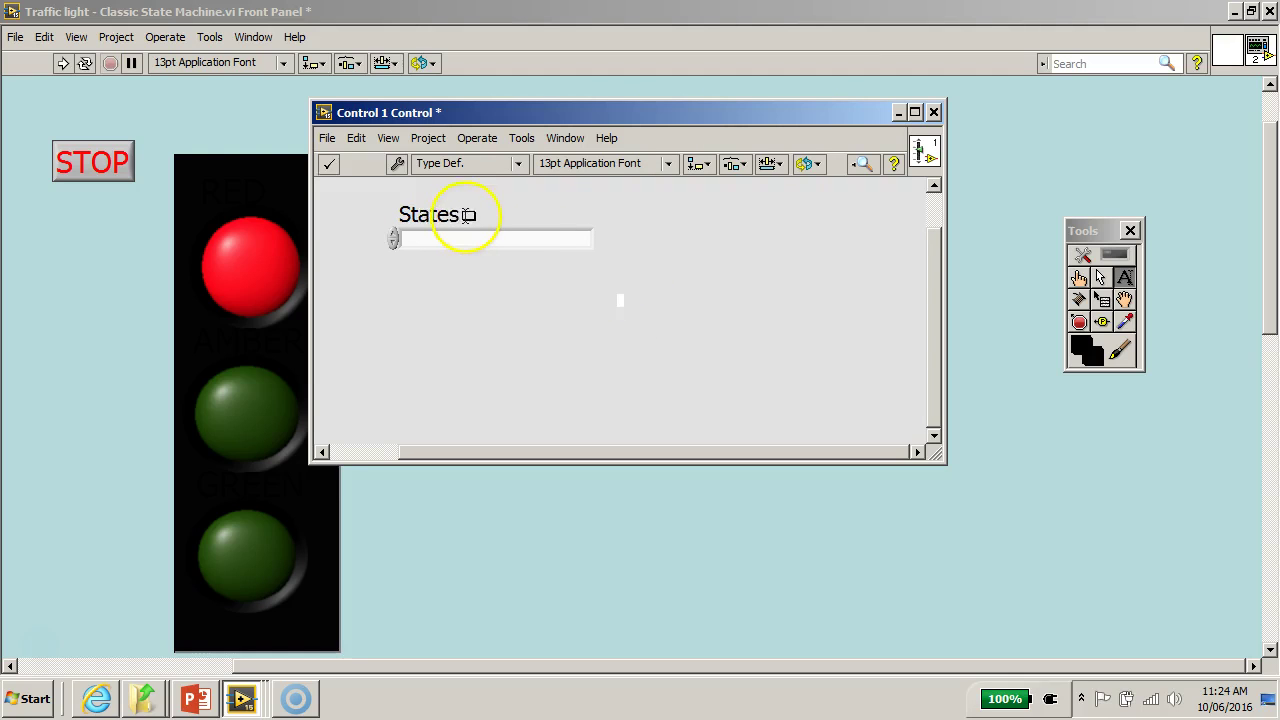
pyautogui.keyDown('shift'); pyautogui.rightClick(622, 220); pyautogui.keyUp('shift')
pyautogui.click(651, 249)
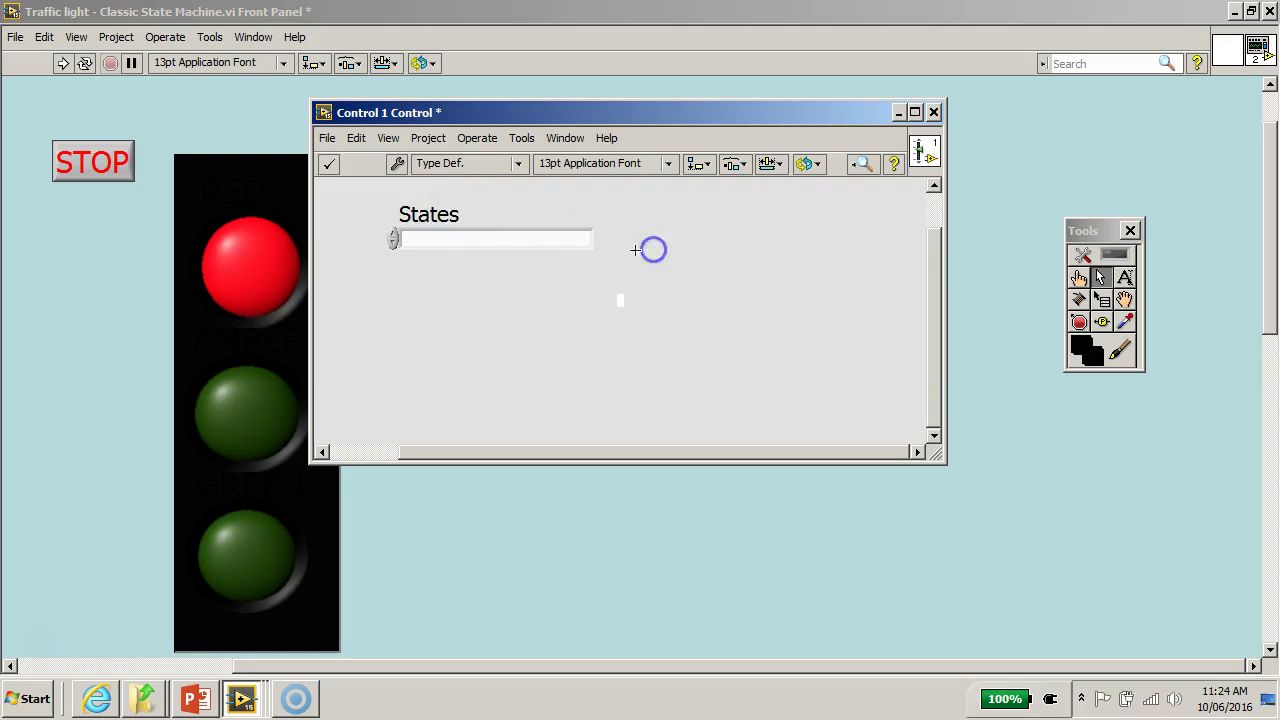
pyautogui.click(507, 240)
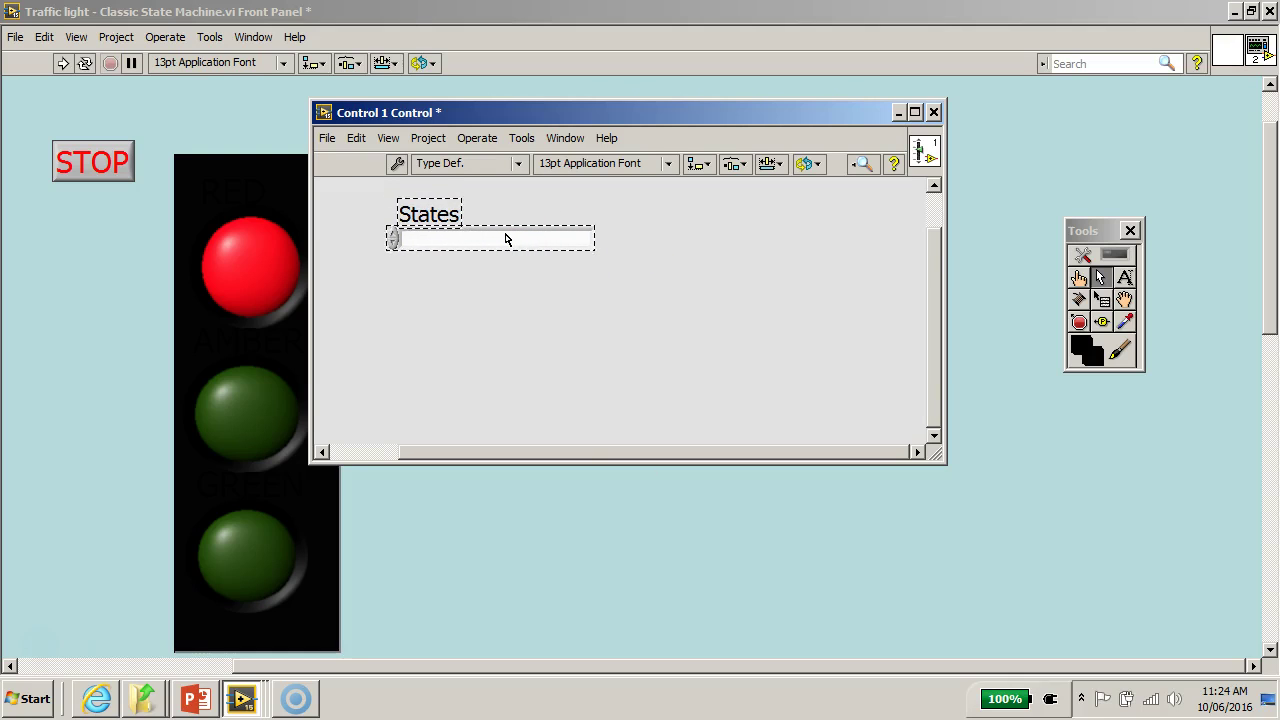
pyautogui.rightClick(507, 235)
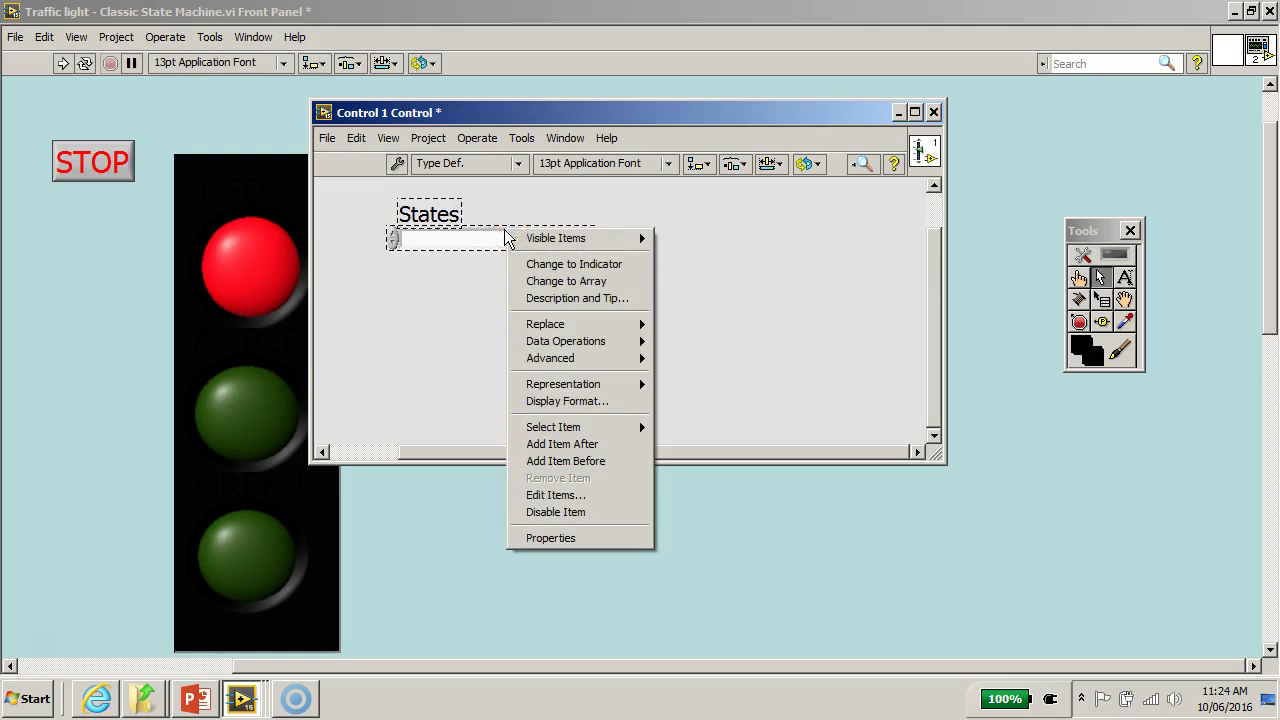
pyautogui.click(570, 497)
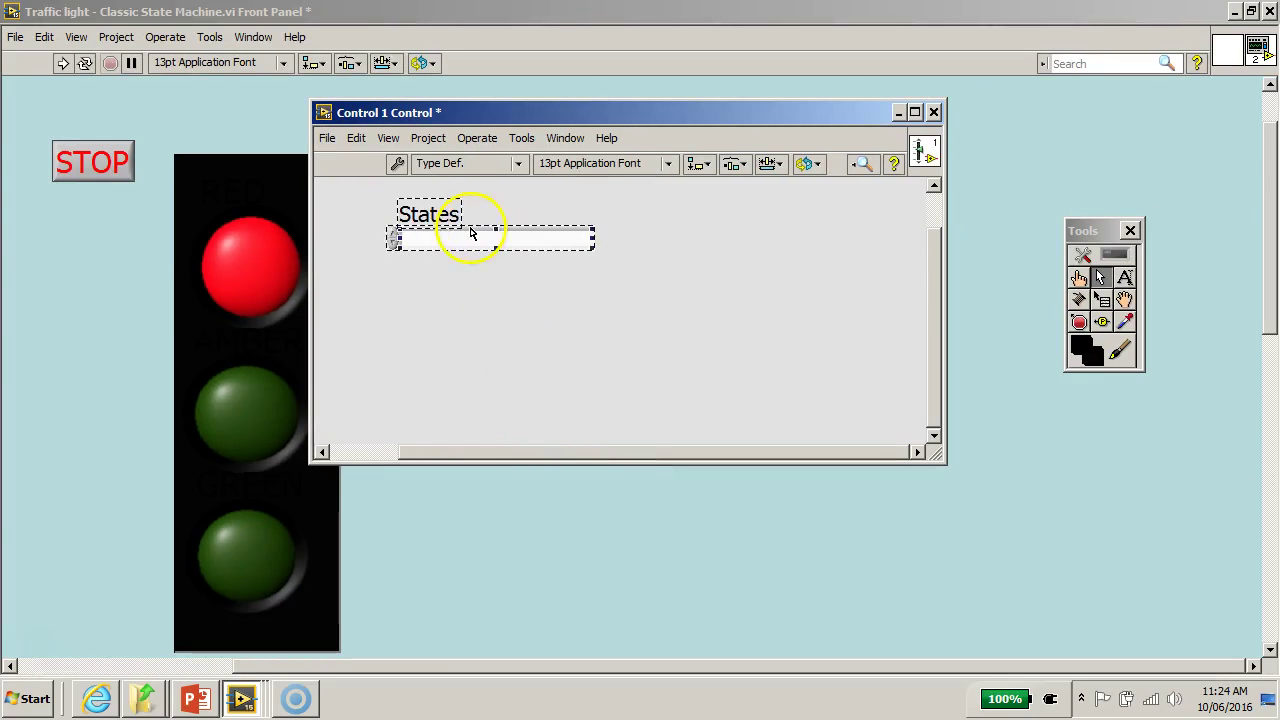
pyautogui.rightClick(472, 233)
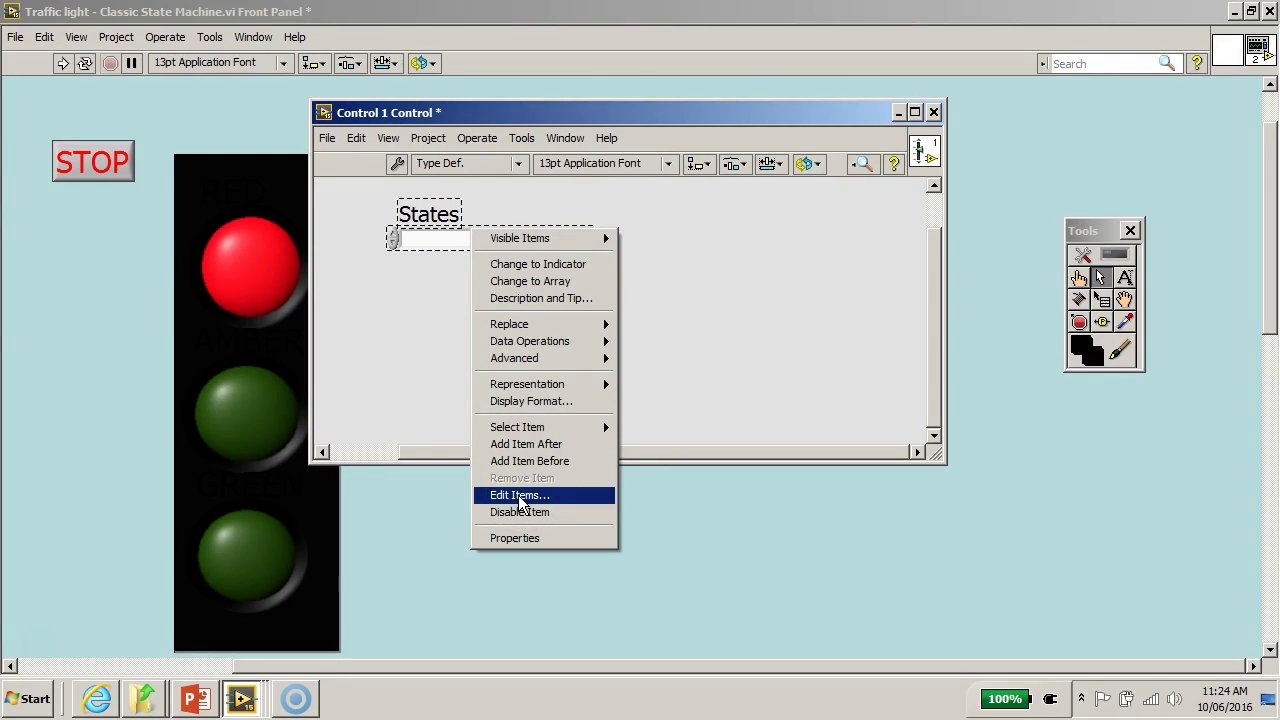
# - In the enum's Edit Items list, enter ALL OFF as the first item
pyautogui.click(520, 496)
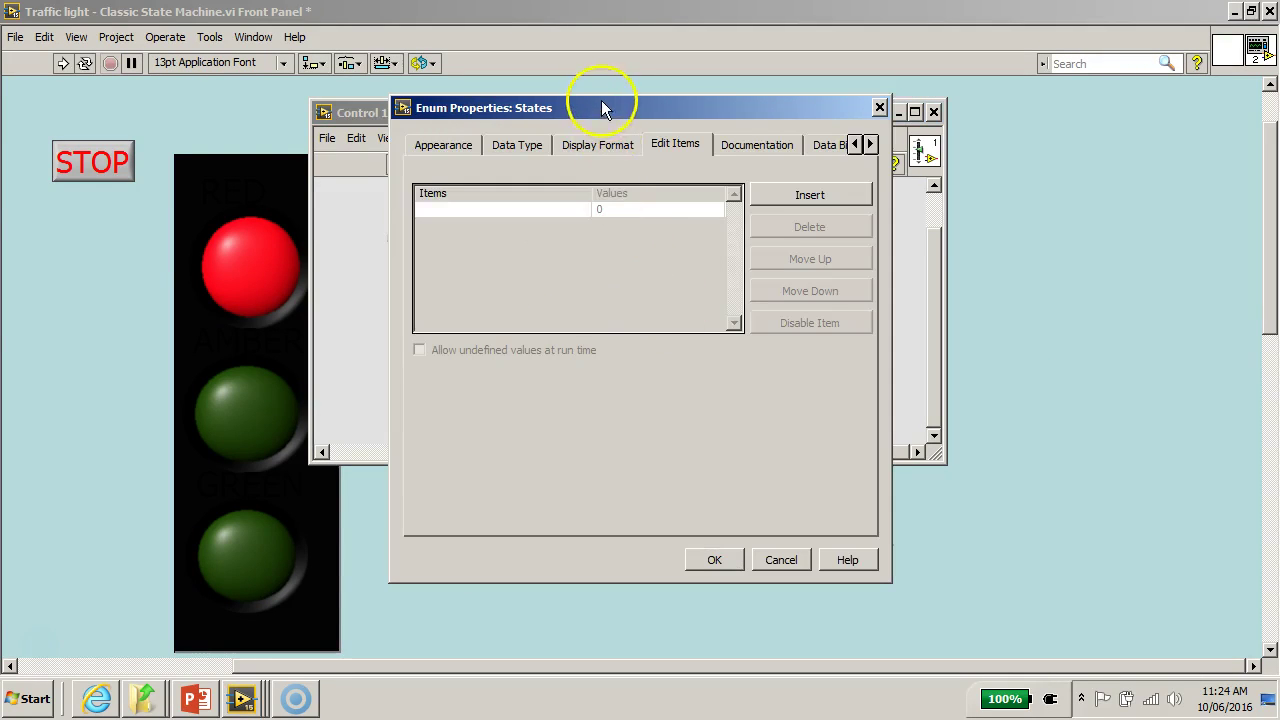
pyautogui.moveTo(600, 103); pyautogui.dragTo(540, 122)
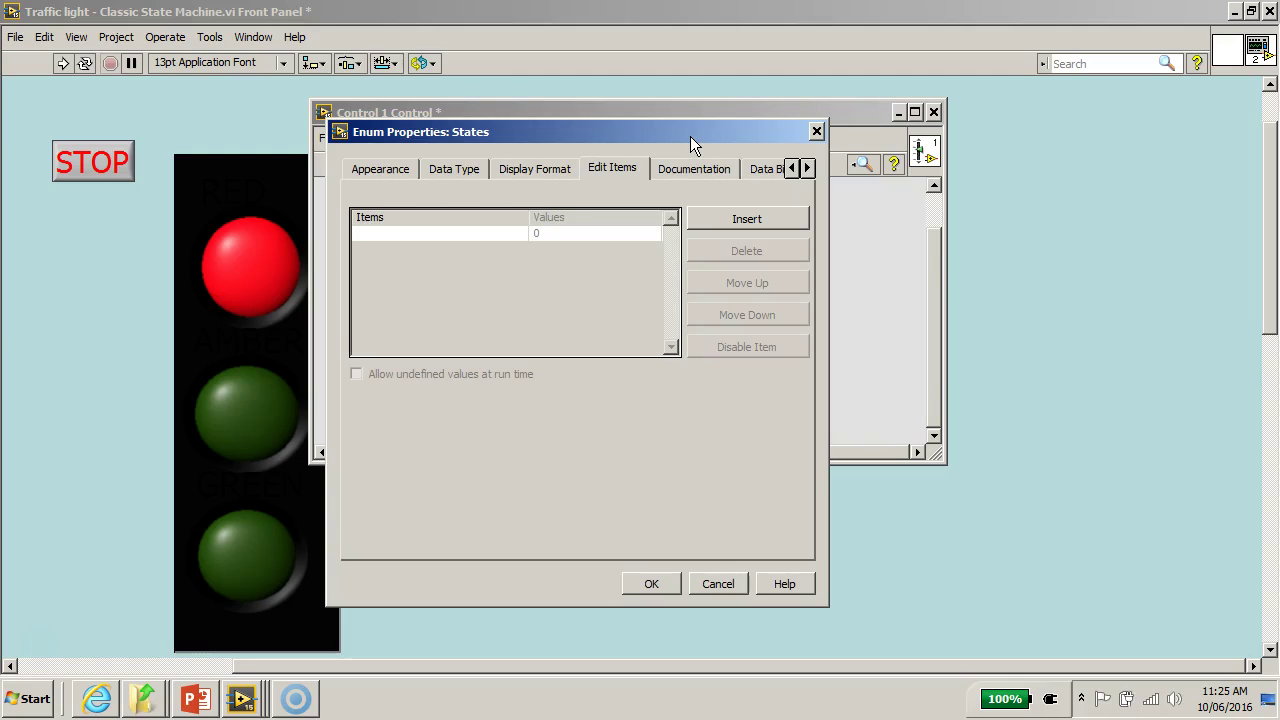
pyautogui.click(363, 236)
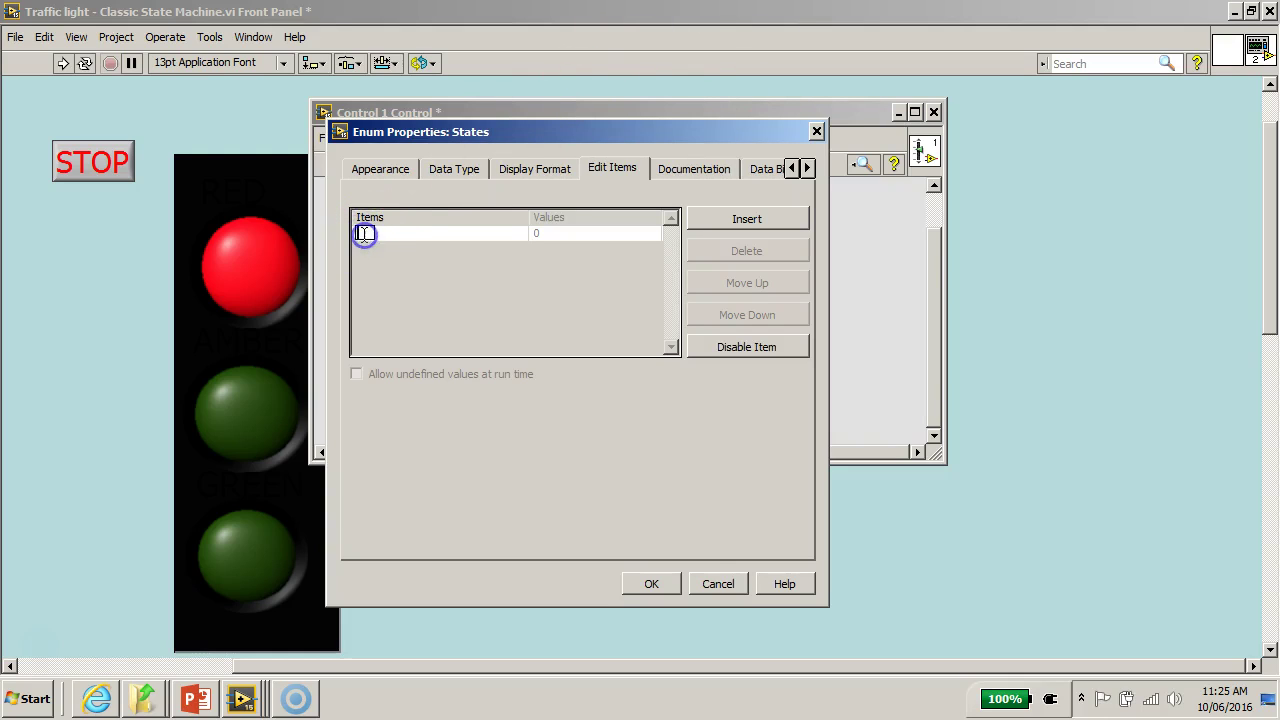
pyautogui.click(364, 235)
pyautogui.write('AL')
pyautogui.write('L O')
pyautogui.write('FF')
pyautogui.click(434, 258)
pyautogui.click(384, 252)
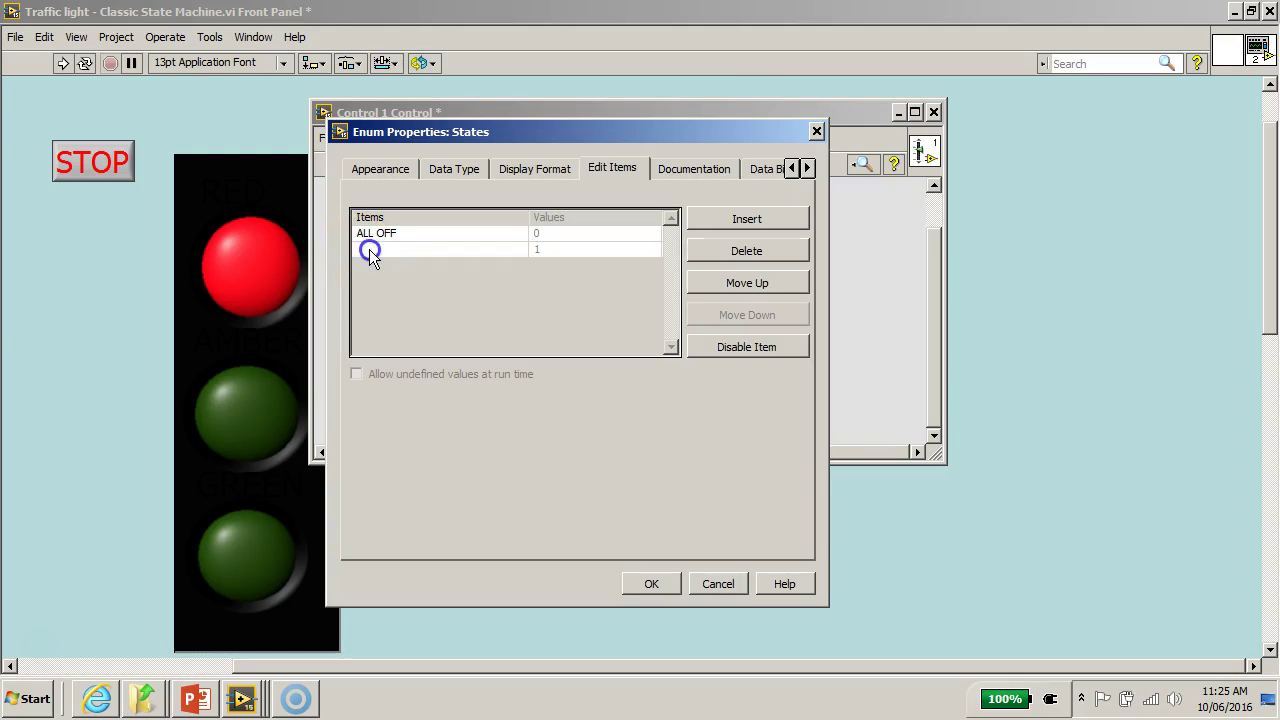
# - Add enum items GREEN ON and DELAY ON GREEN
pyautogui.click(364, 252)
pyautogui.write('gr')
pyautogui.press('BackSpace')
pyautogui.press('BackSpace')
pyautogui.write('GRE')
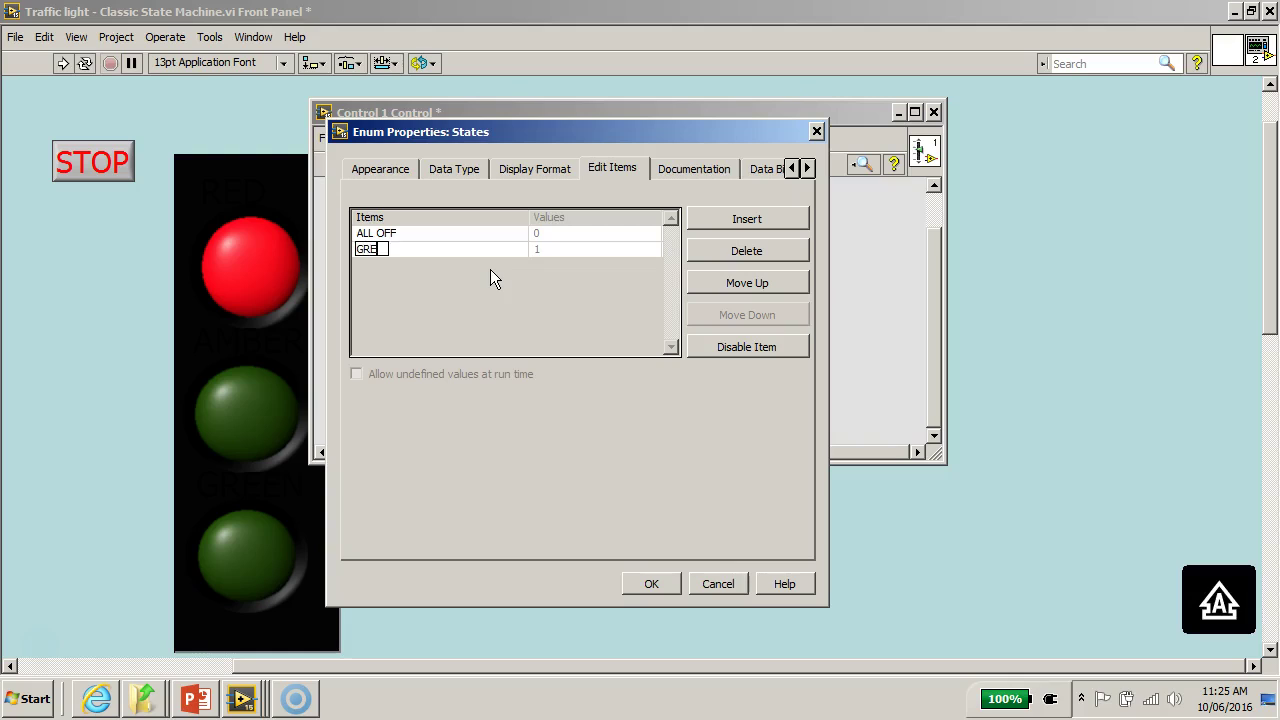
pyautogui.write('EN ON')
pyautogui.press('Return')
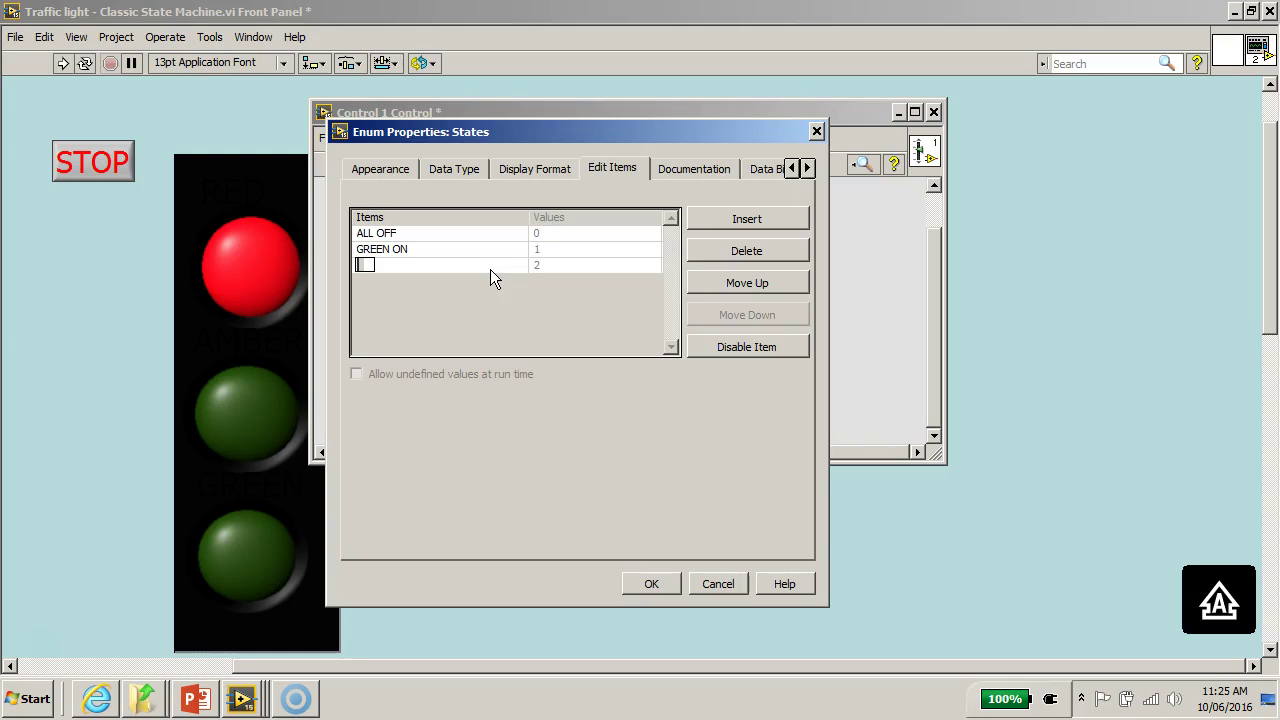
pyautogui.write('DELAY ON ')
pyautogui.write('GREEN')
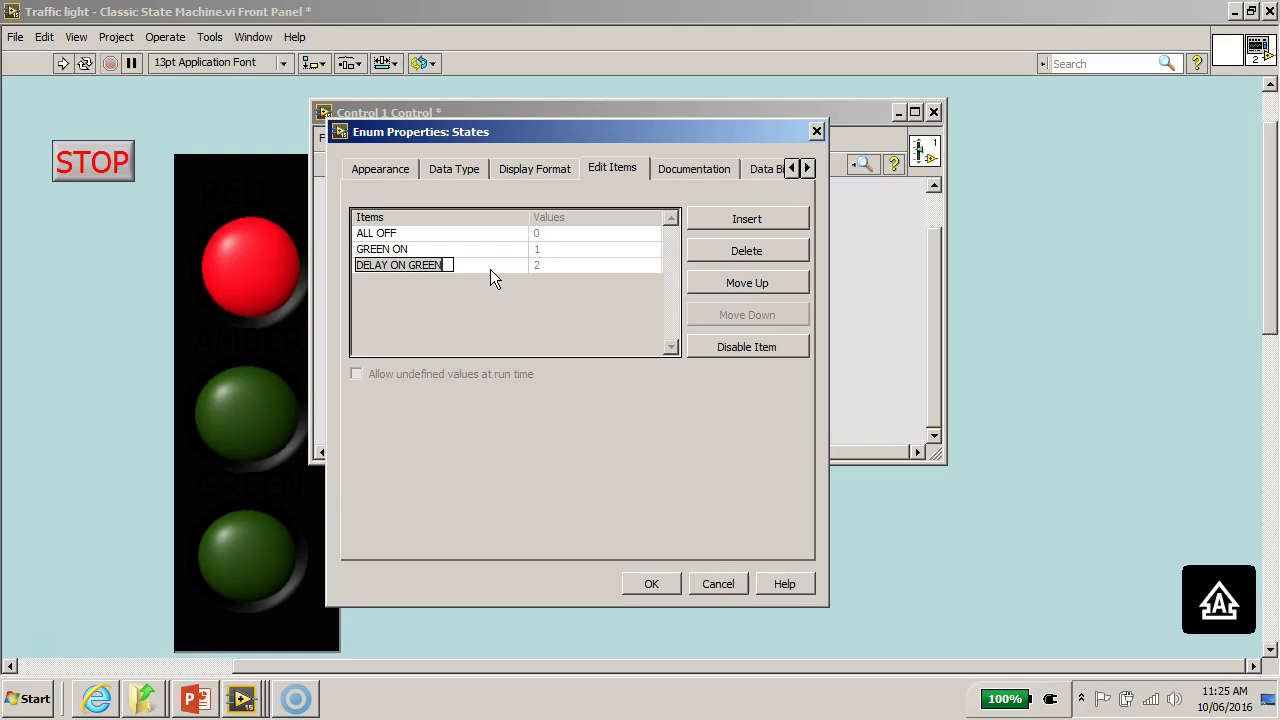
pyautogui.press('Return')
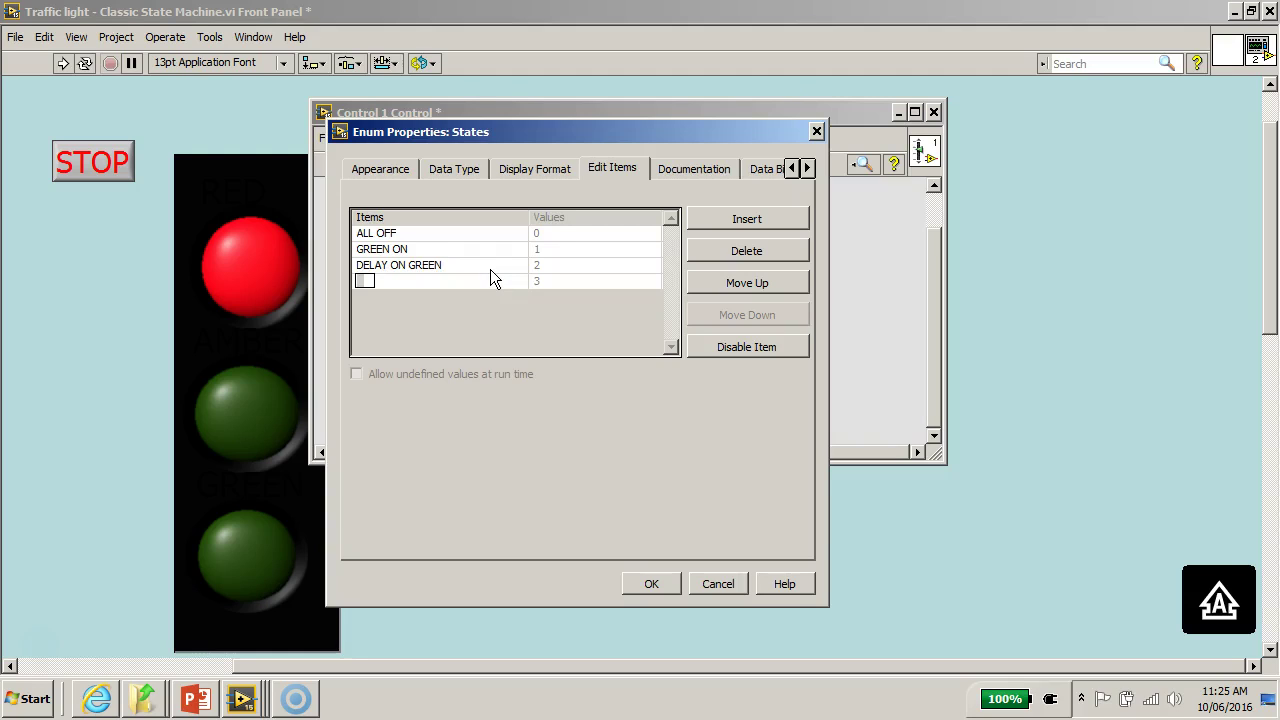
# - Add enum items GREEN OFF AMBER ON, DELAY ON AMBER and DELAY ON RED
pyautogui.write('GREE')
pyautogui.write('N OFF')
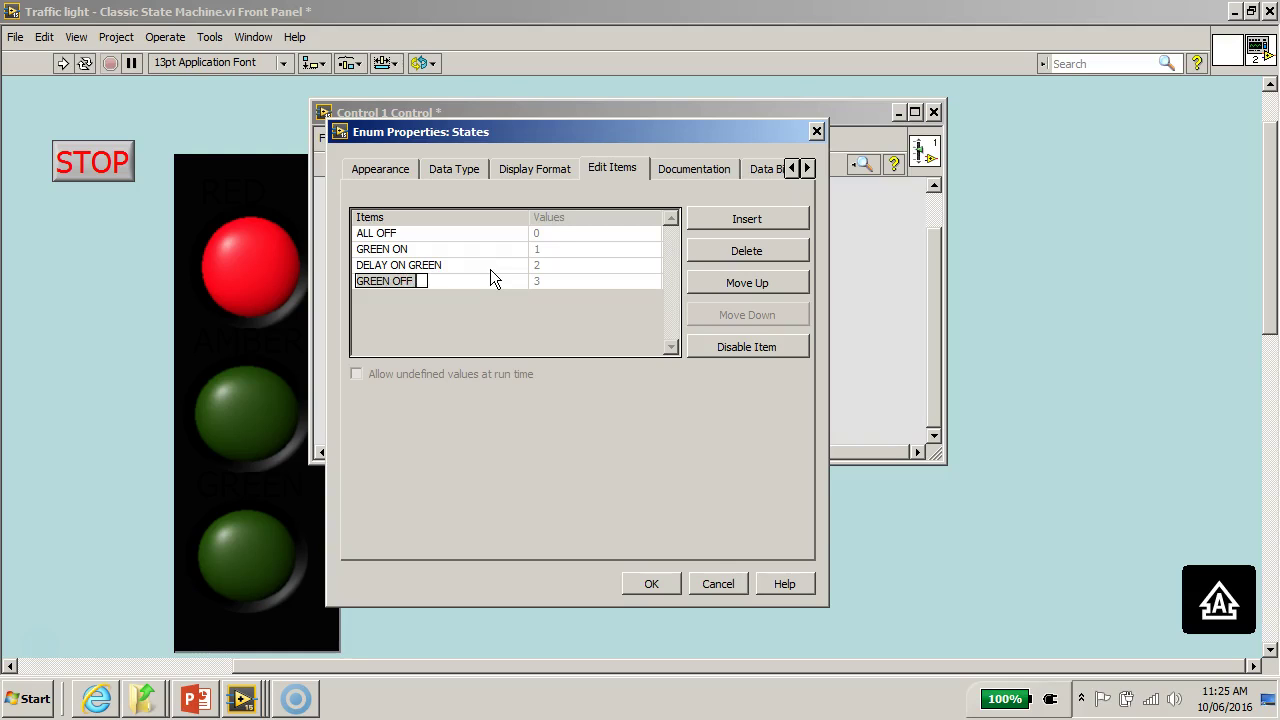
pyautogui.write(' AMBER ON')
pyautogui.press('Return')
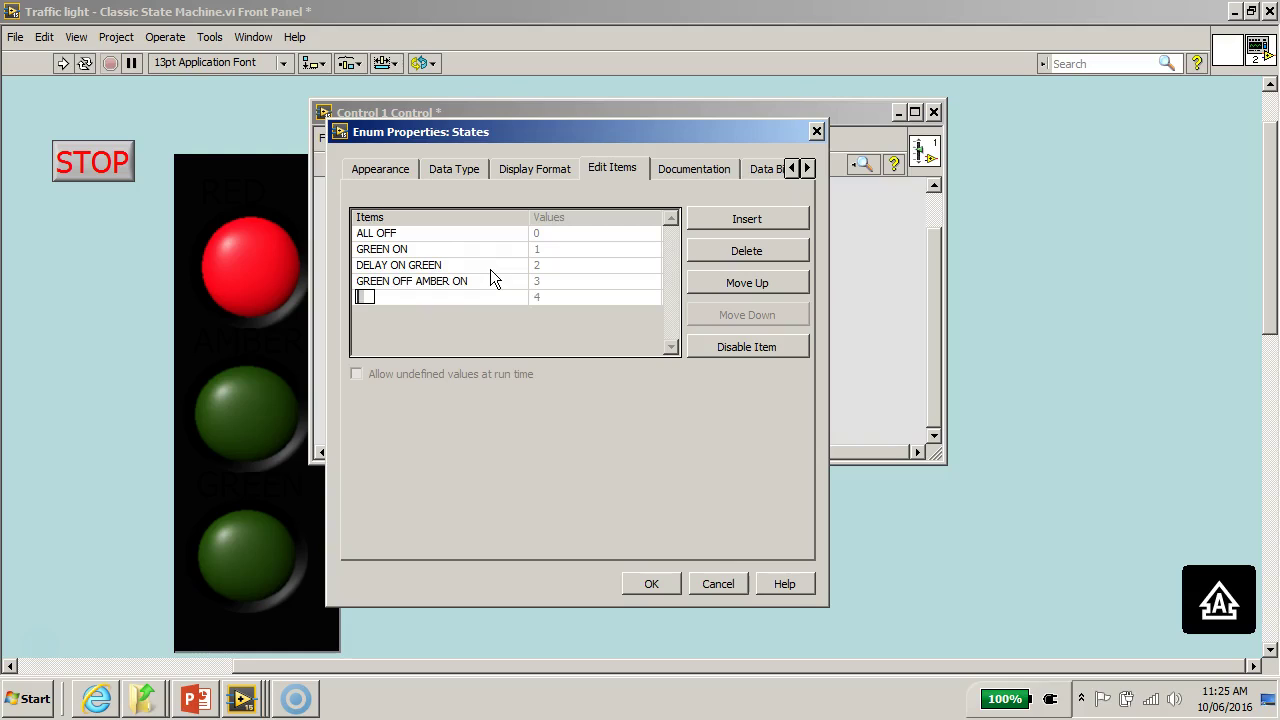
pyautogui.write('DEL')
pyautogui.write('AY ON AM')
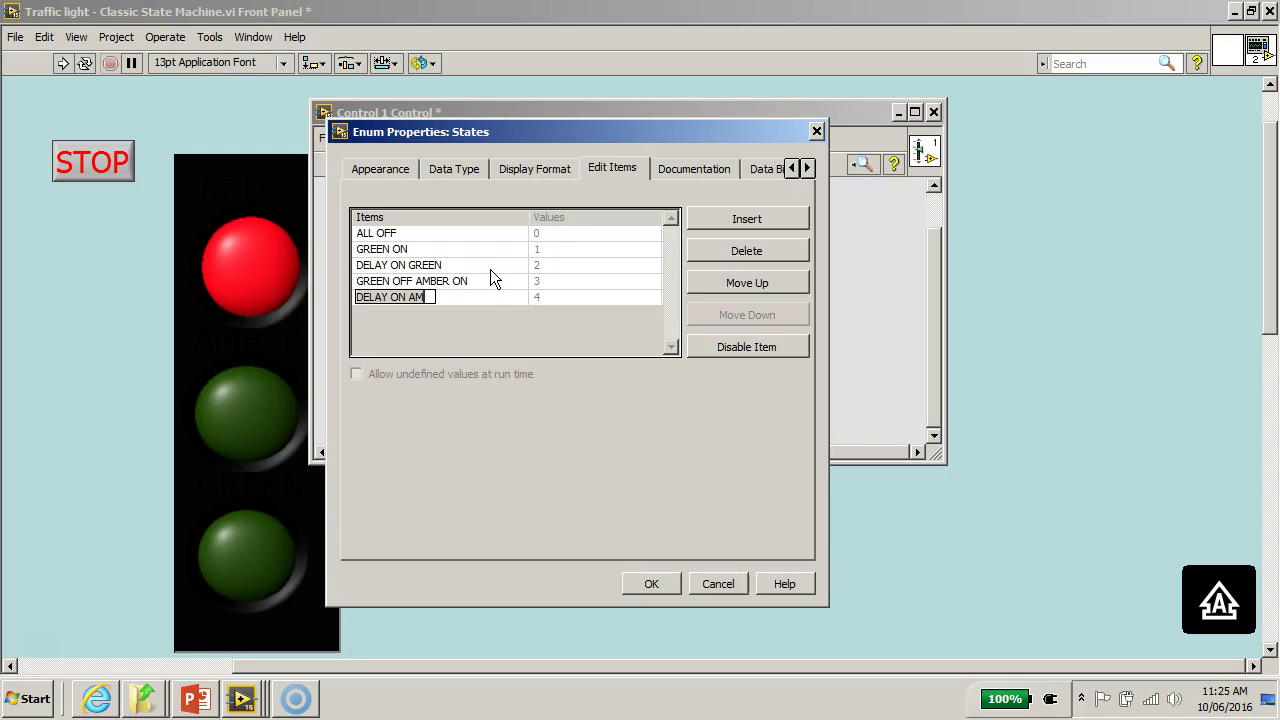
pyautogui.write('BER')
pyautogui.press('Return')
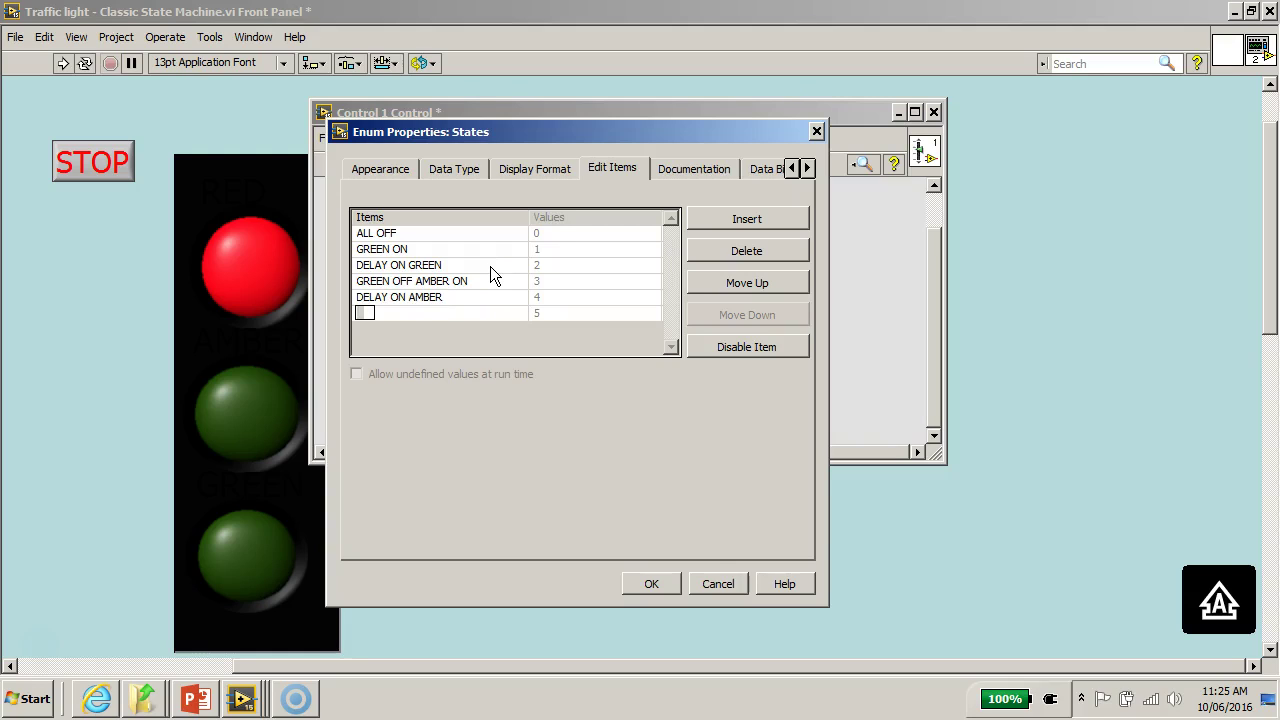
pyautogui.write('DELA')
pyautogui.write('Y ON RED')
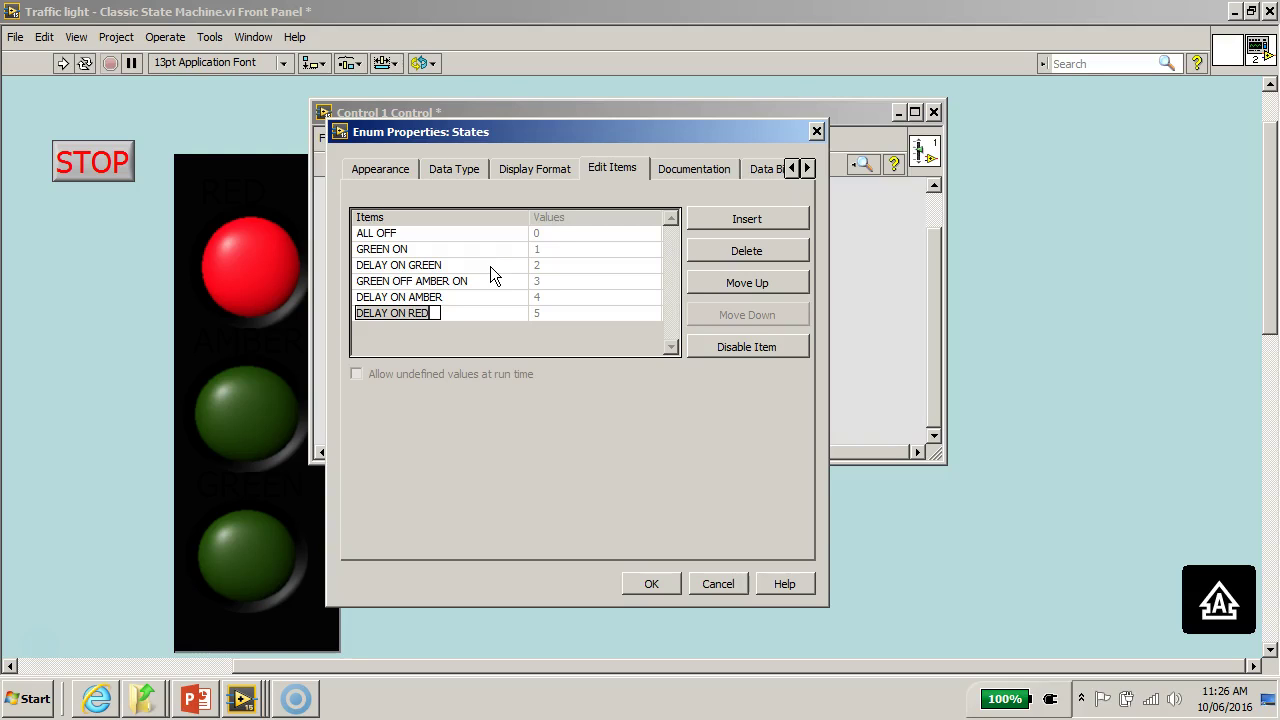
pyautogui.click(577, 392)
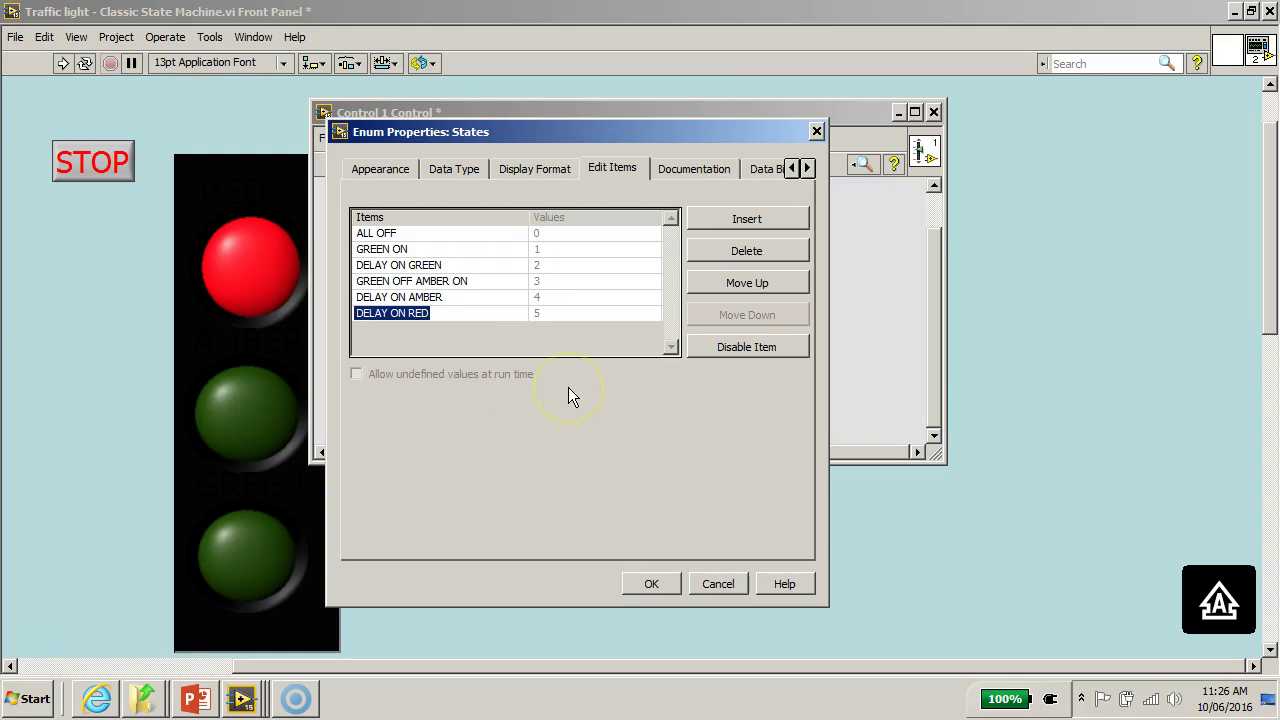
# - Insert AMBER OFF RED ON above DELAY ON RED as item 5
pyautogui.click(523, 392)
pyautogui.click(390, 316)
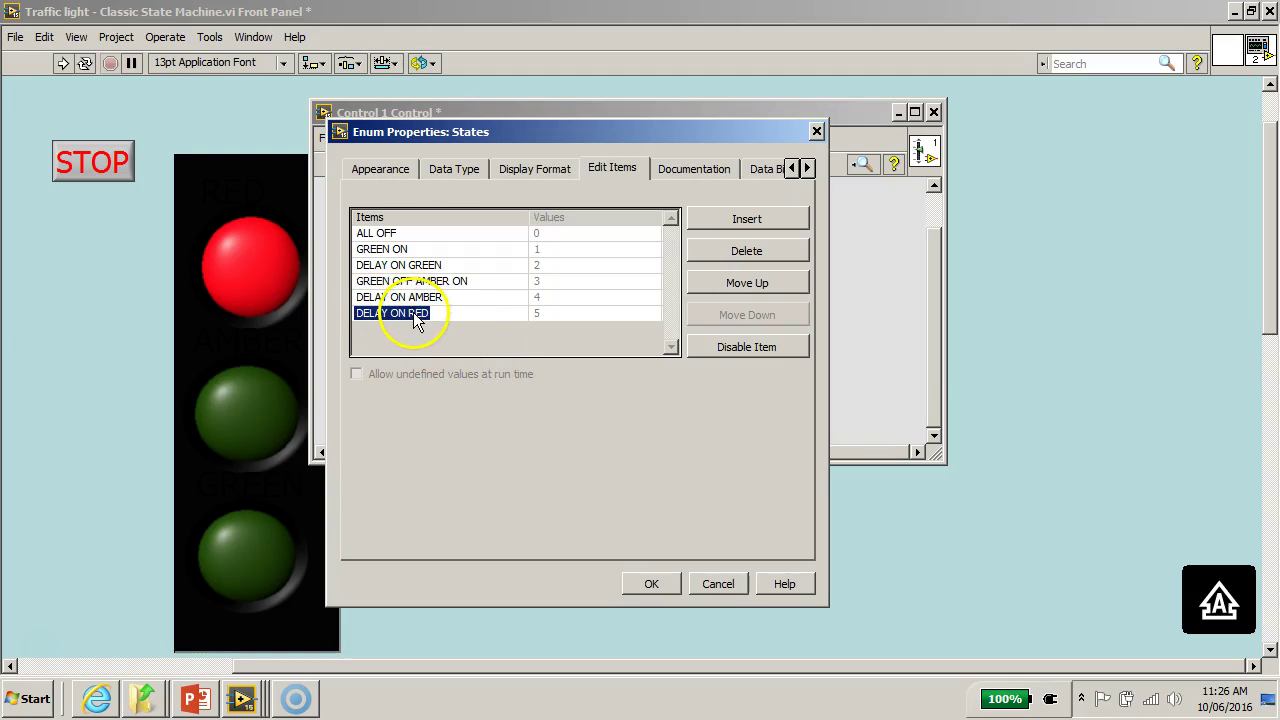
pyautogui.click(758, 224)
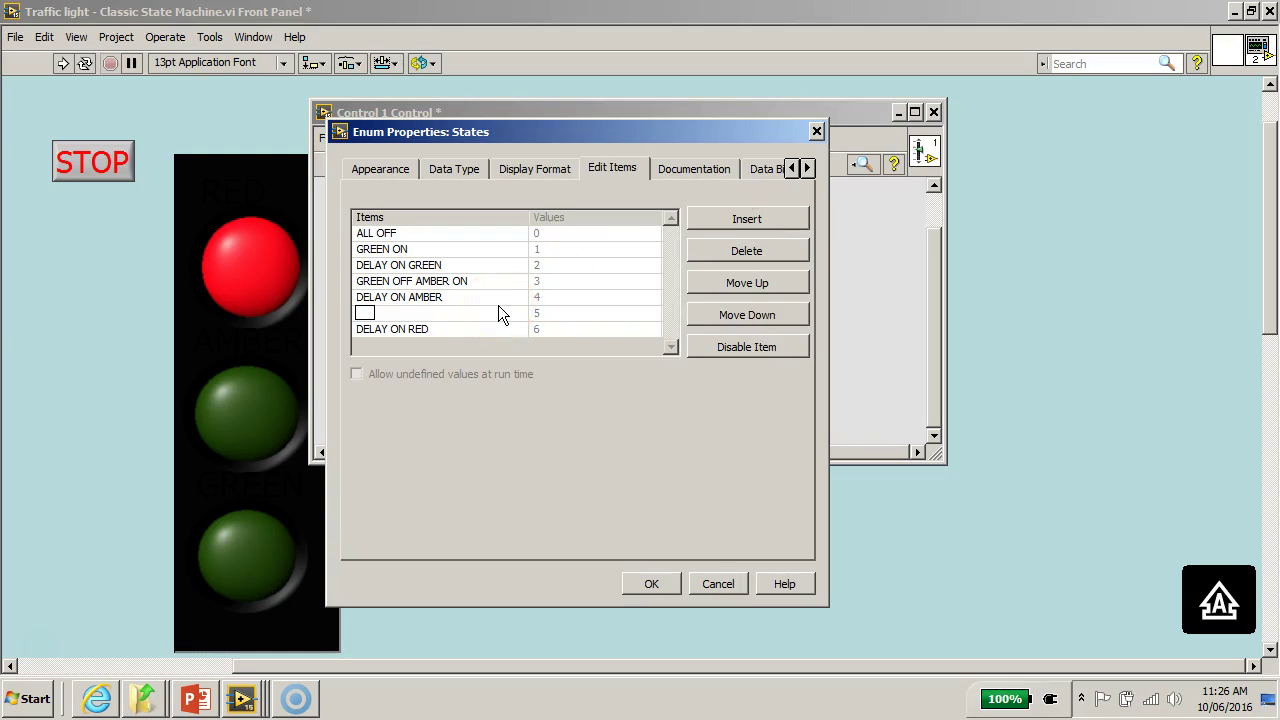
pyautogui.write('AMBER OFF ')
pyautogui.write('RED ON')
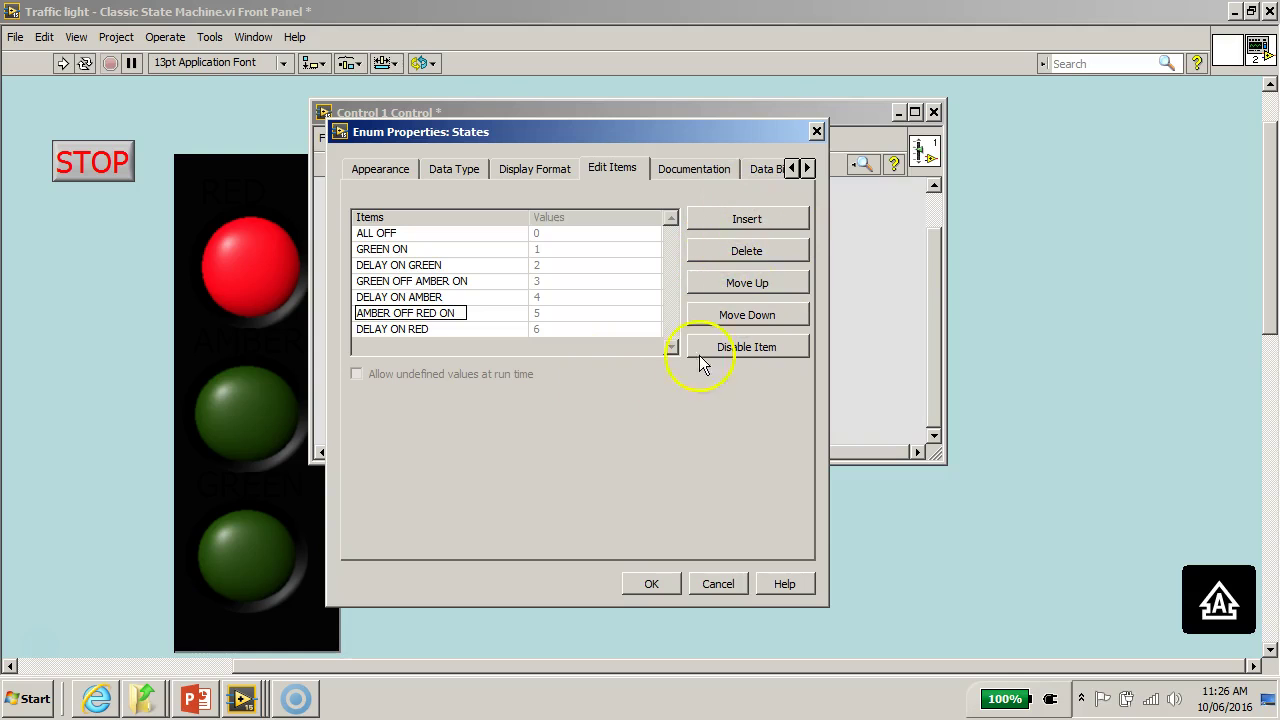
pyautogui.click(643, 374)
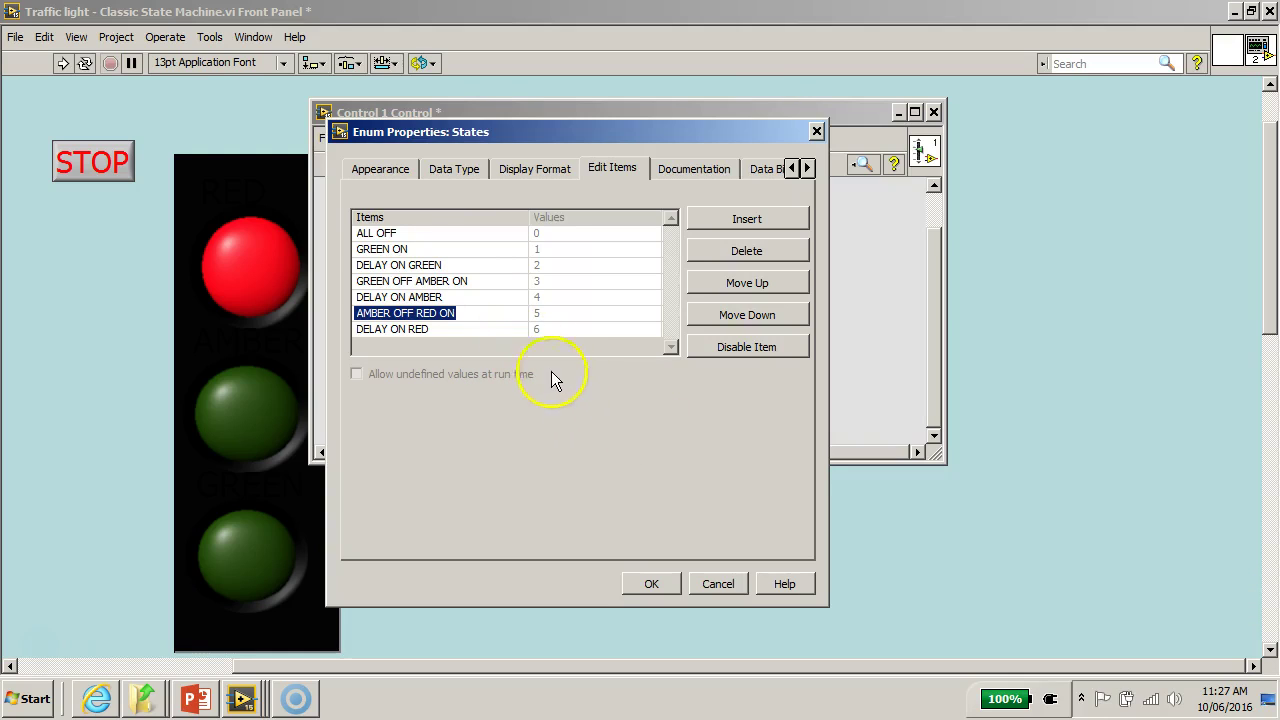
# - Accept the seven enum items and set the Control Type to Type Def
pyautogui.click(660, 585)
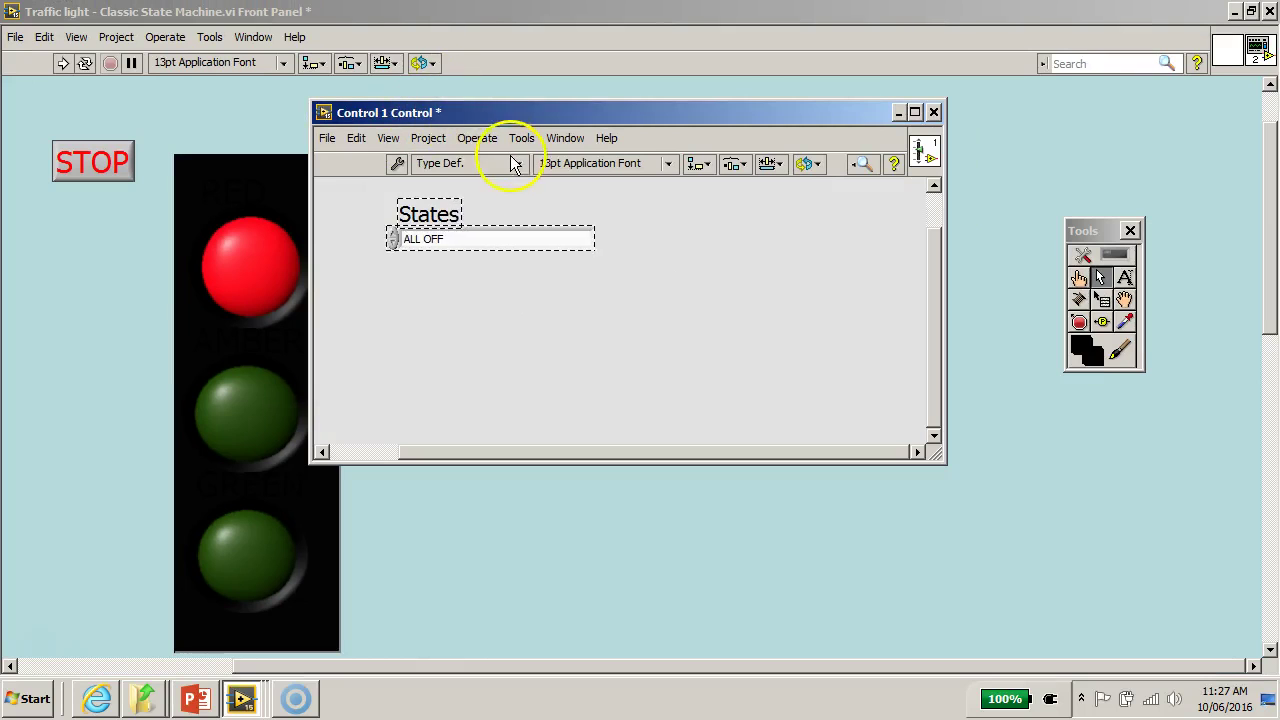
pyautogui.click(519, 163)
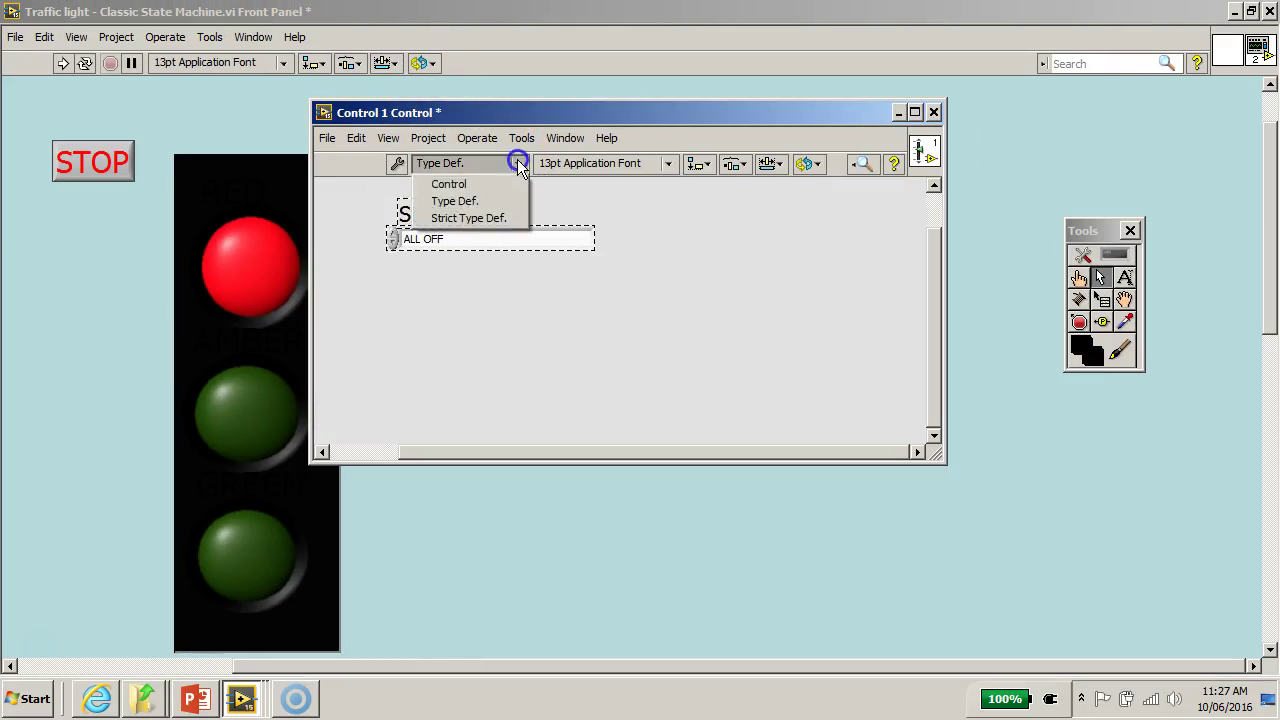
pyautogui.click(480, 207)
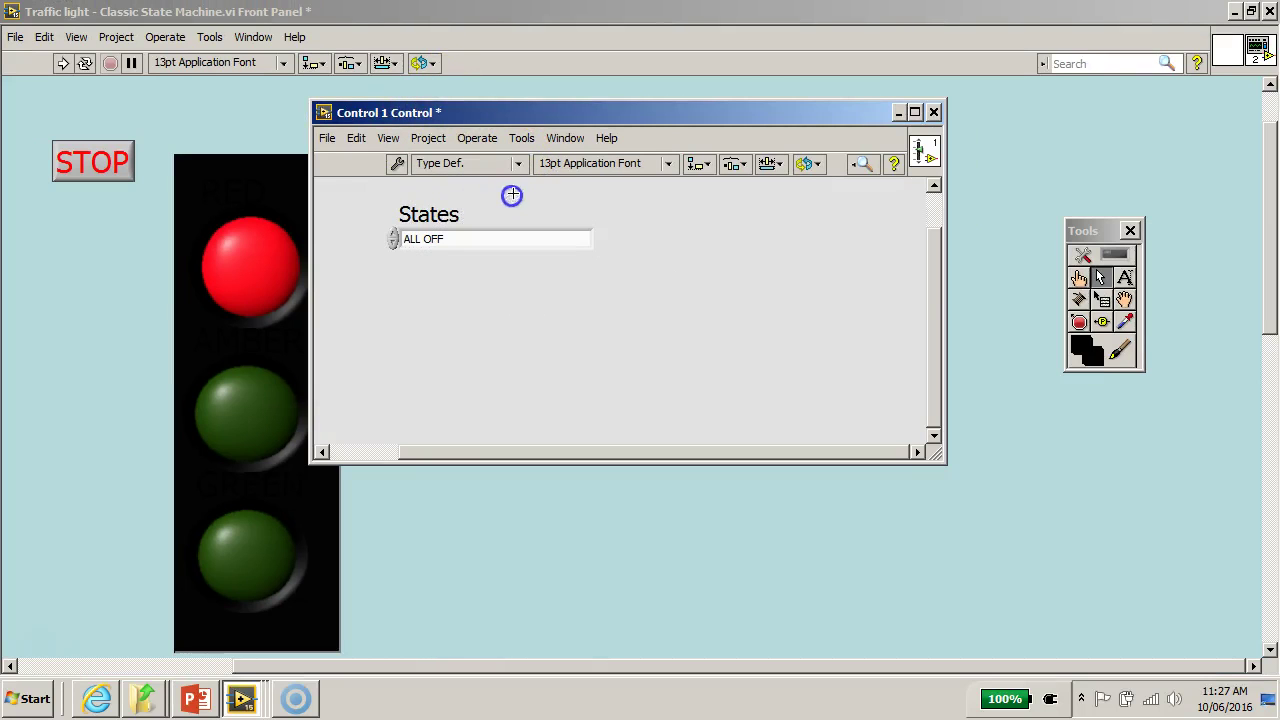
pyautogui.click(518, 203)
# - Select the States control and switch to the Operate Value tool
pyautogui.click(497, 243)
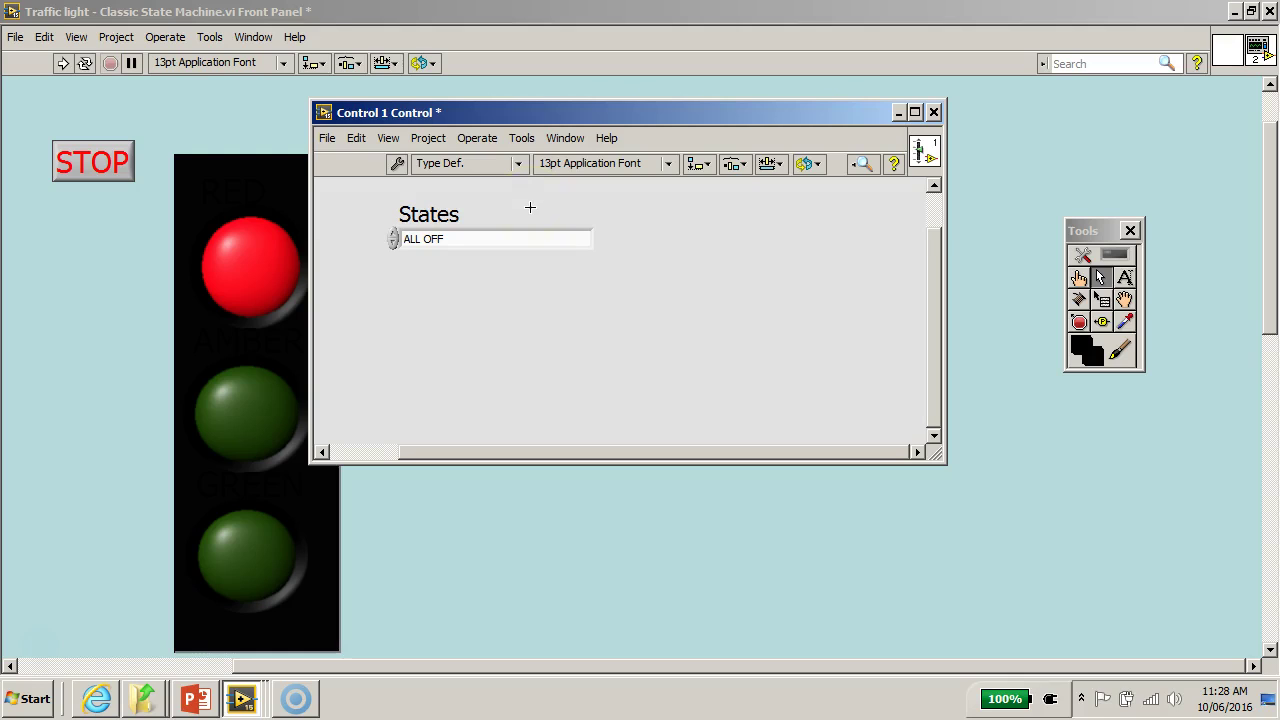
pyautogui.moveTo(538, 213); pyautogui.dragTo(646, 254)
pyautogui.click(527, 245)
pyautogui.click(1079, 279)
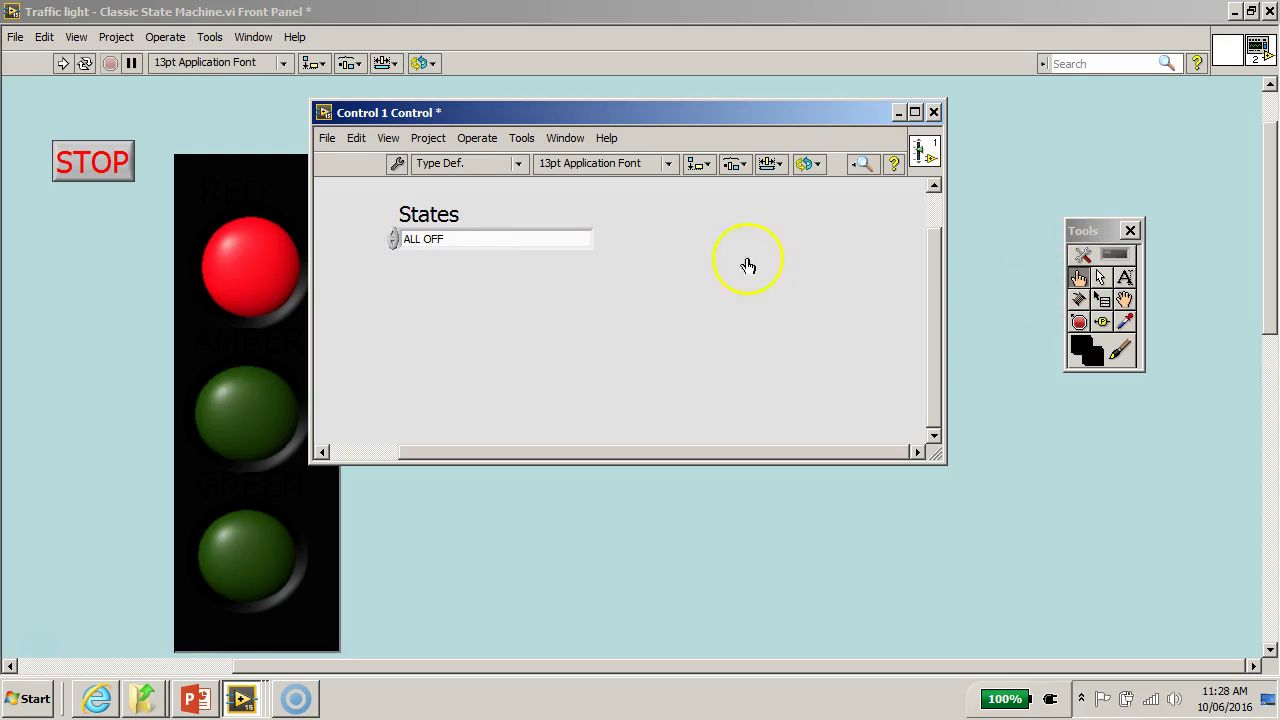
# - Check the States list shows all seven states, leave ALL OFF, and set the editor to Type Def
pyautogui.click(490, 243)
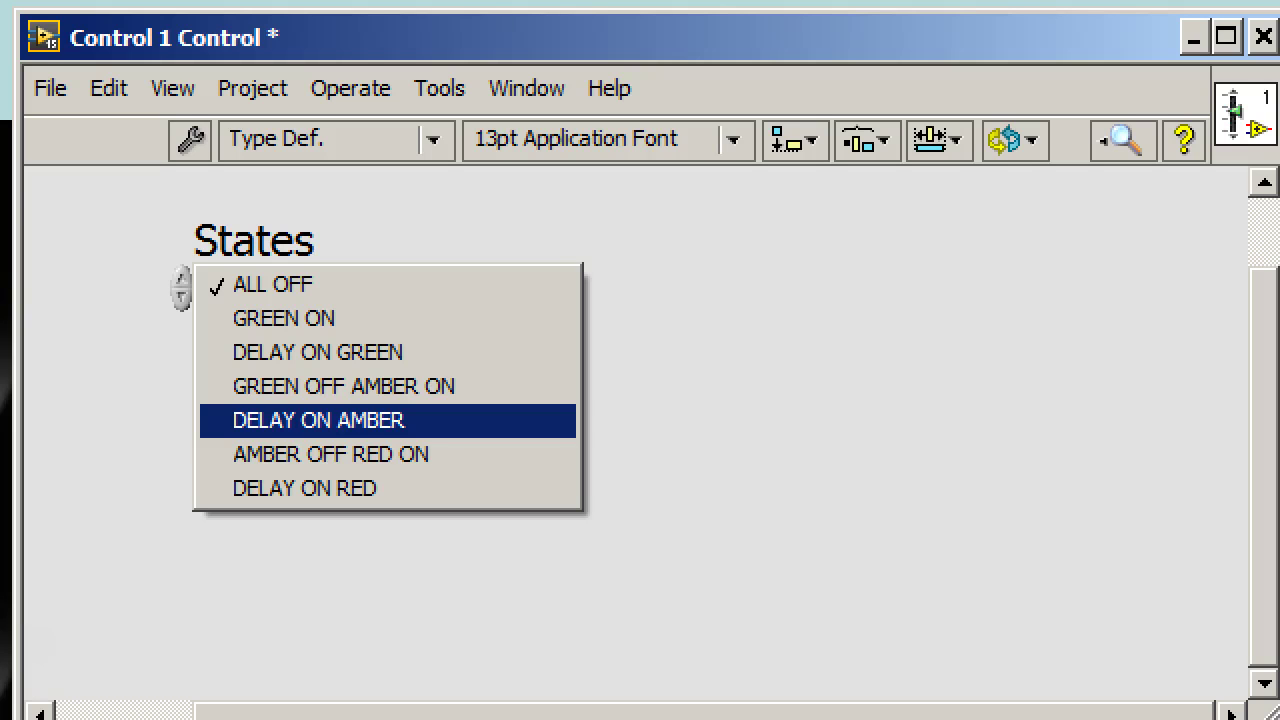
pyautogui.click(603, 194)
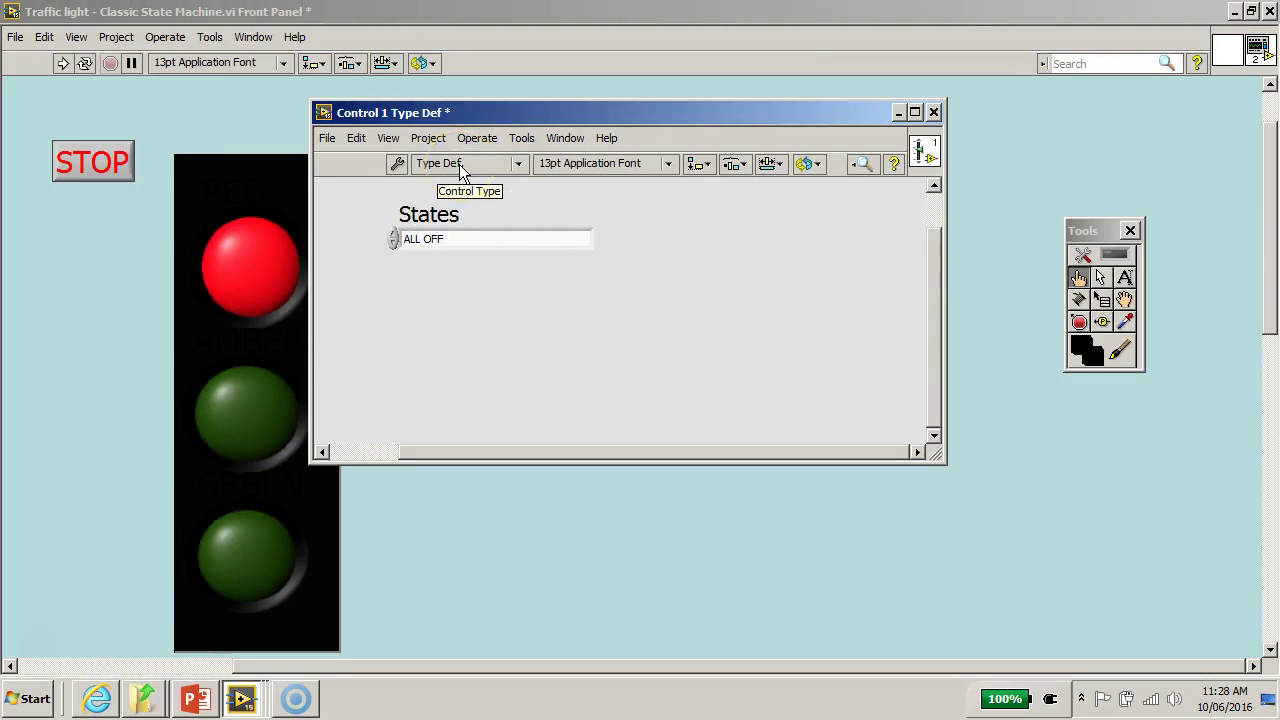
pyautogui.click(461, 172)
pyautogui.click(400, 163)
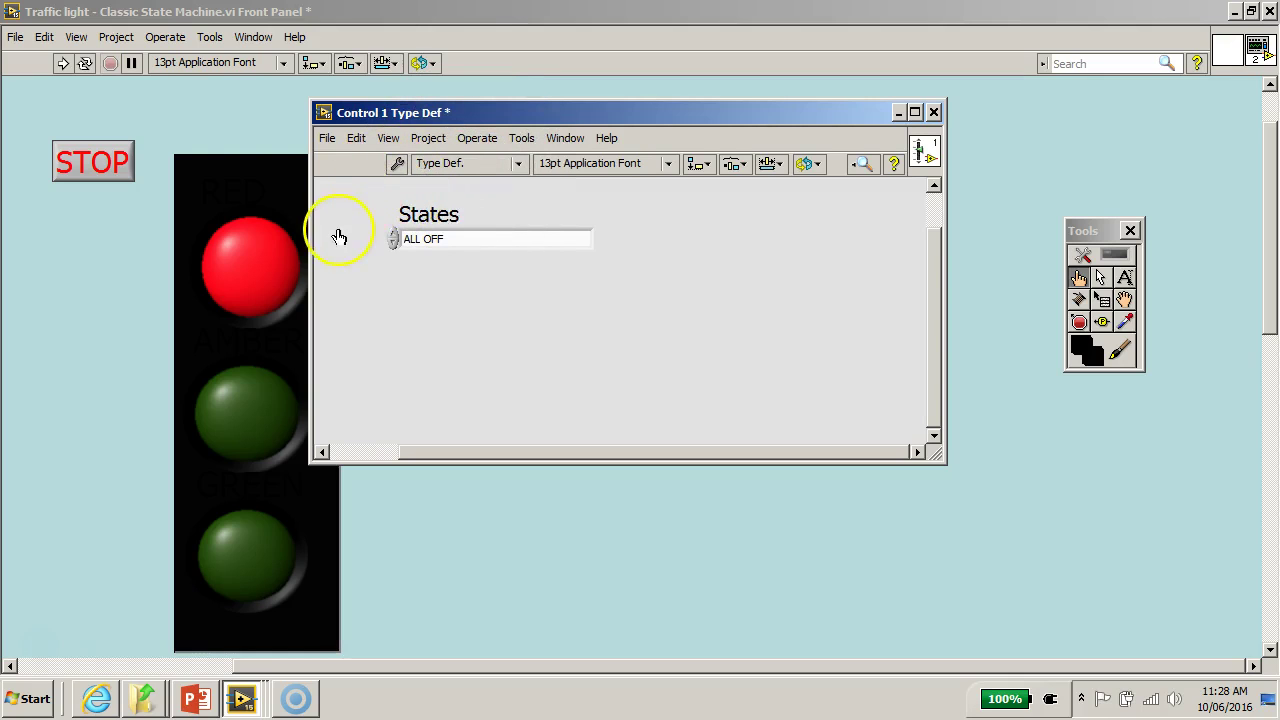
# - Save the control as states control.ctl and close the type definition editor window
pyautogui.click(325, 140)
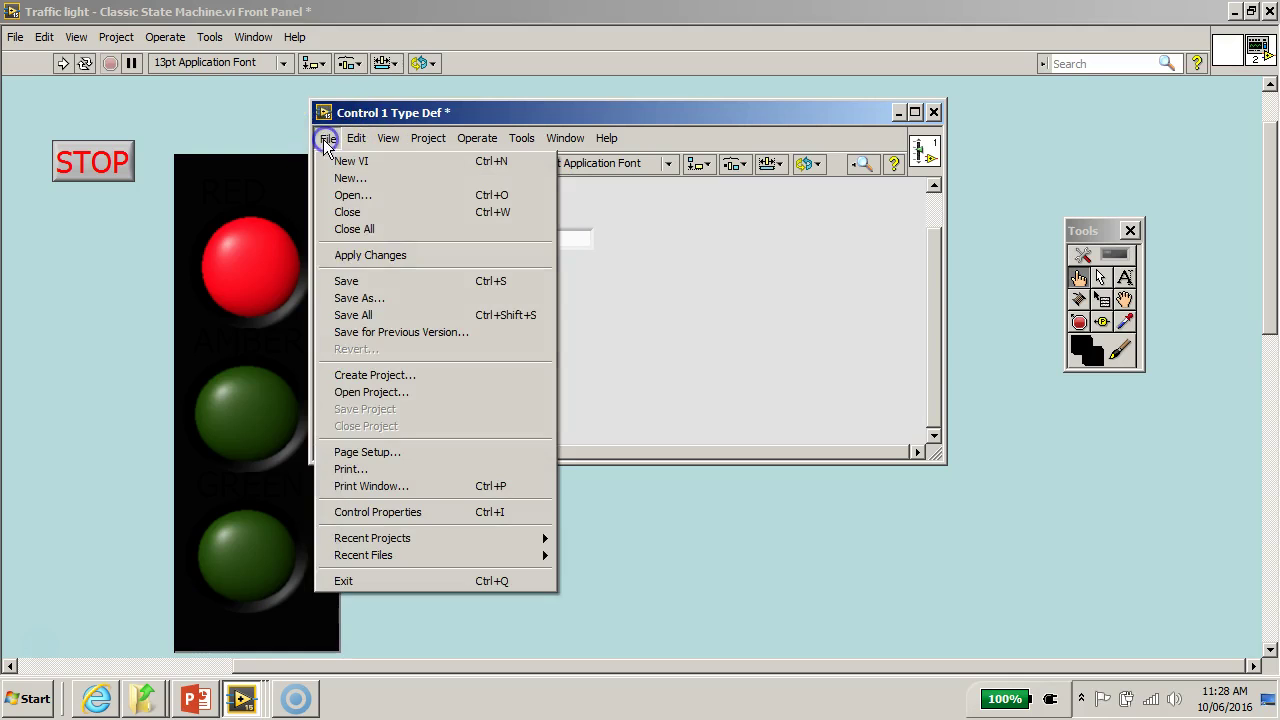
pyautogui.click(362, 297)
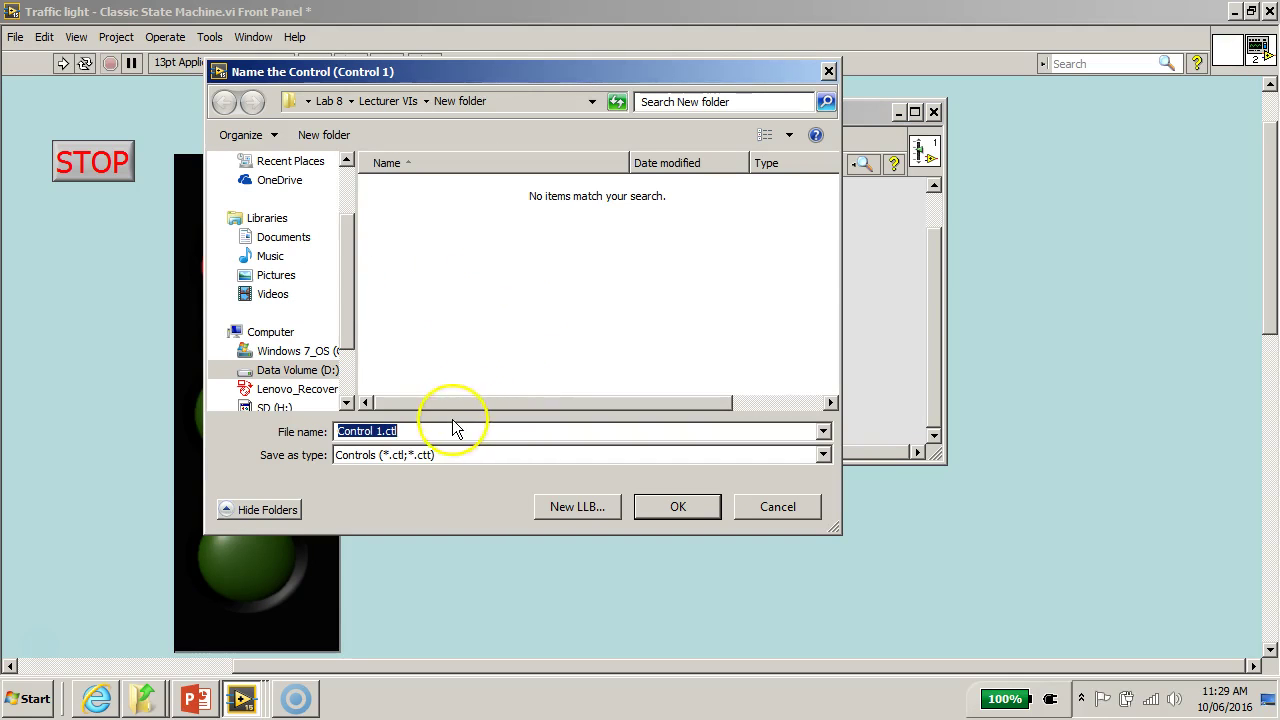
pyautogui.write('s')
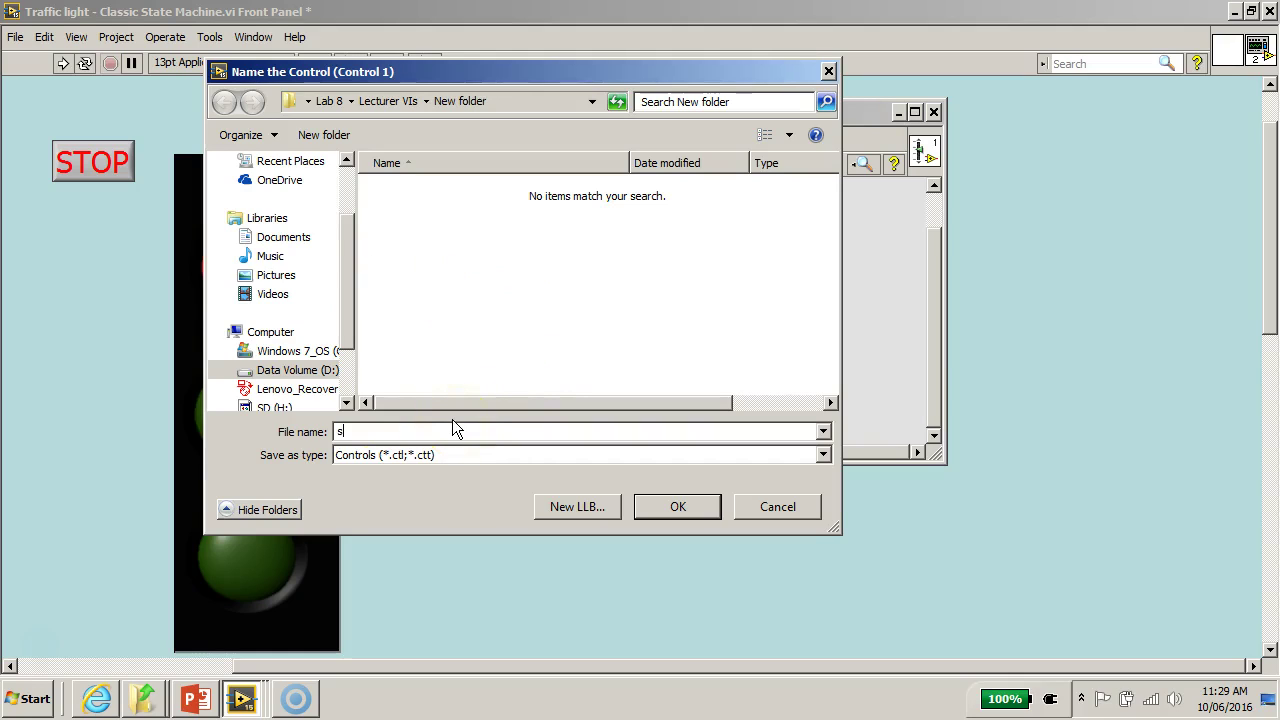
pyautogui.write('tates control')
pyautogui.click(684, 507)
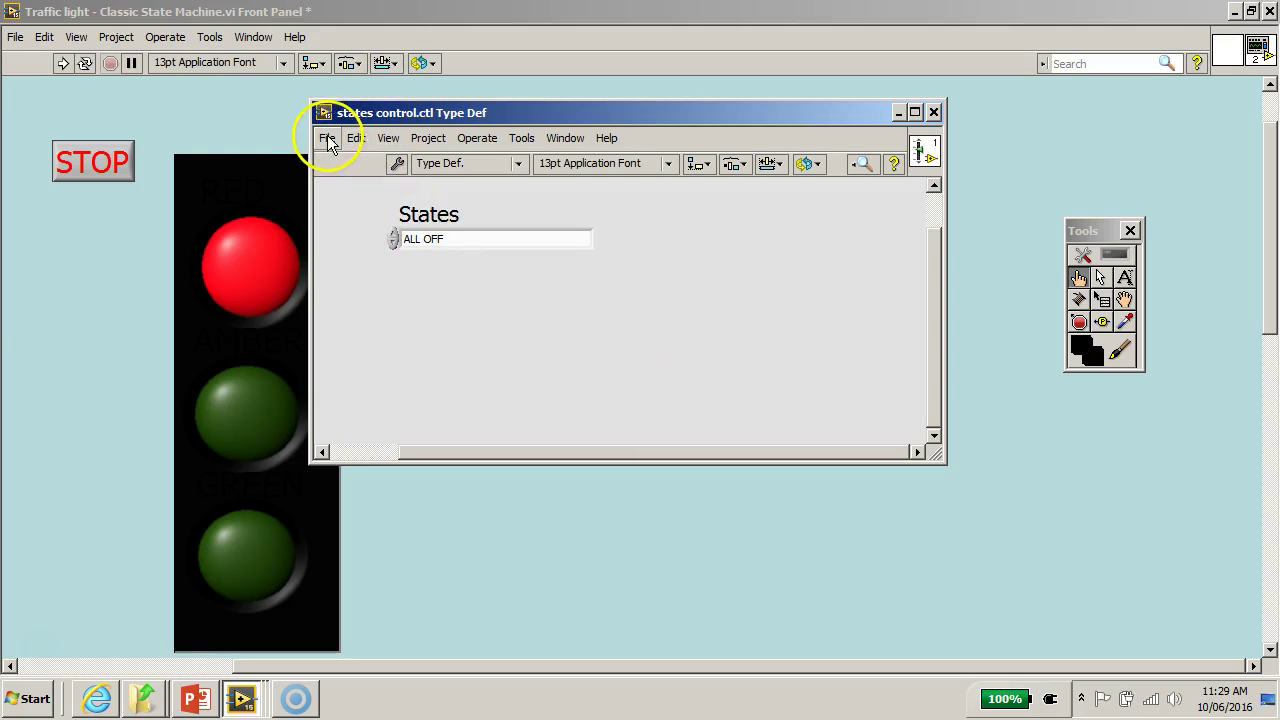
pyautogui.click(933, 112)
pyautogui.click(933, 112)
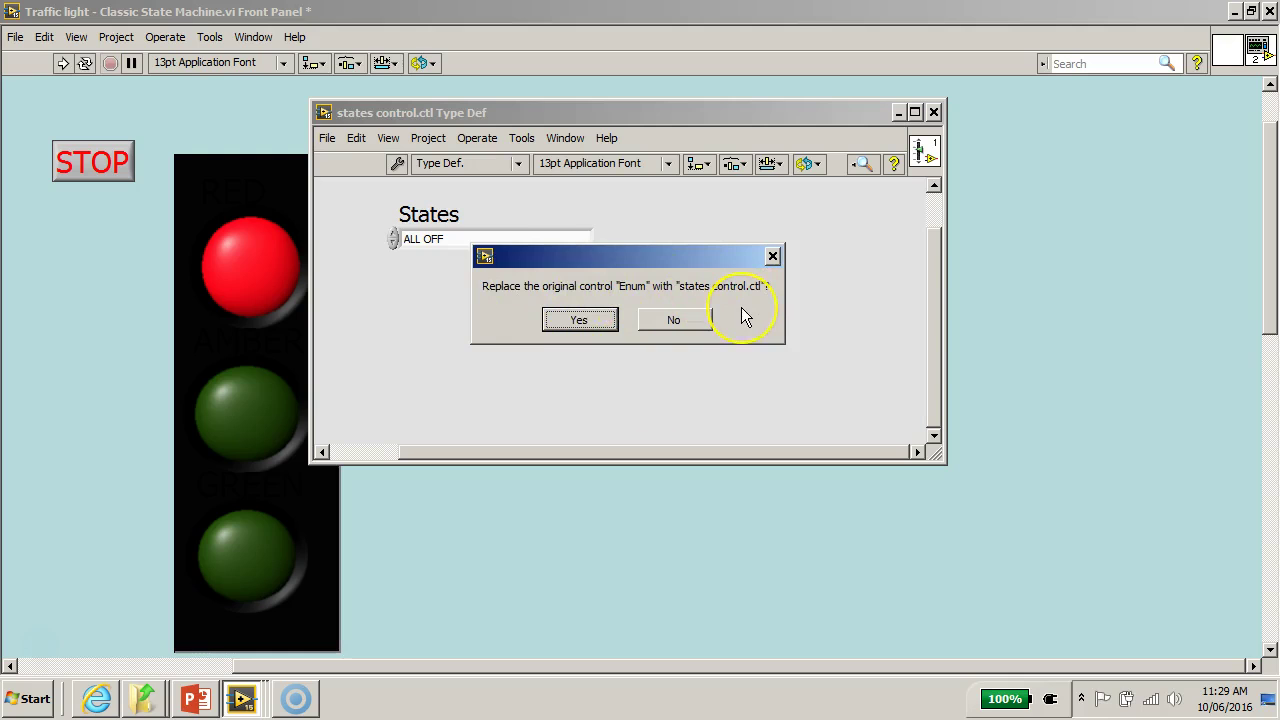
# - Replace the original enum with states control.ctl, save it, and reposition the States control and label
pyautogui.click(580, 320)
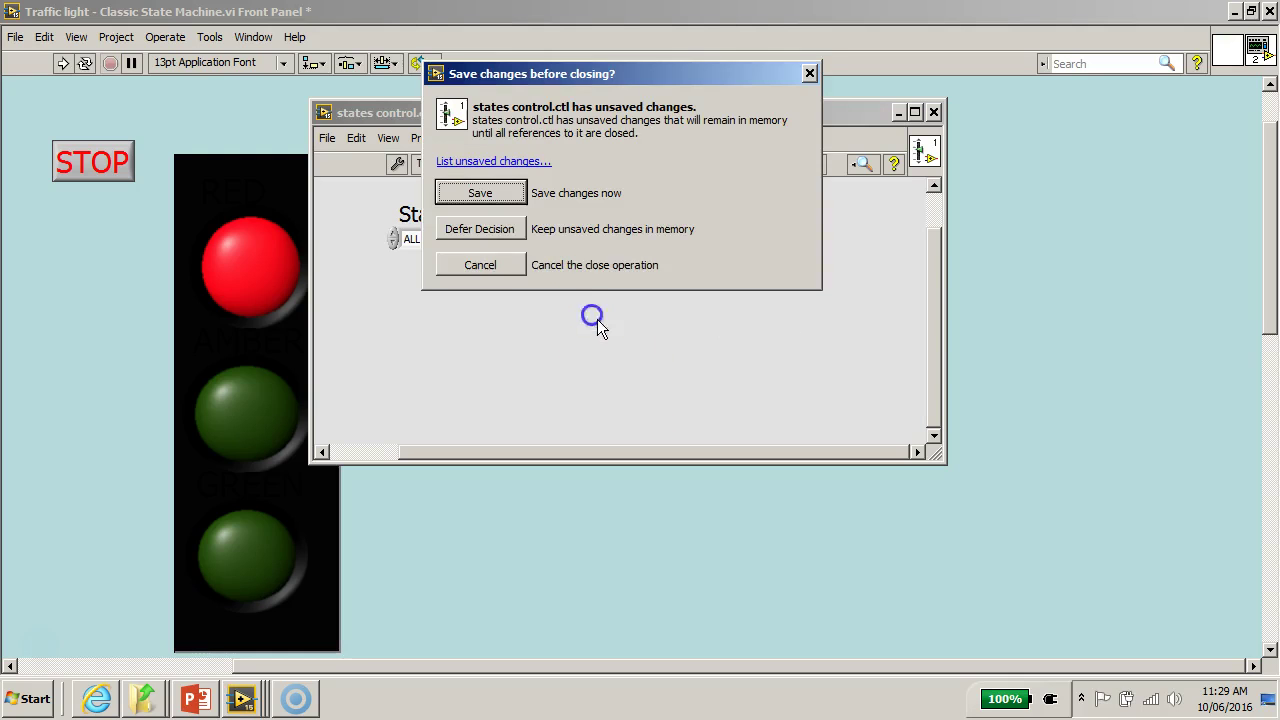
pyautogui.click(486, 192)
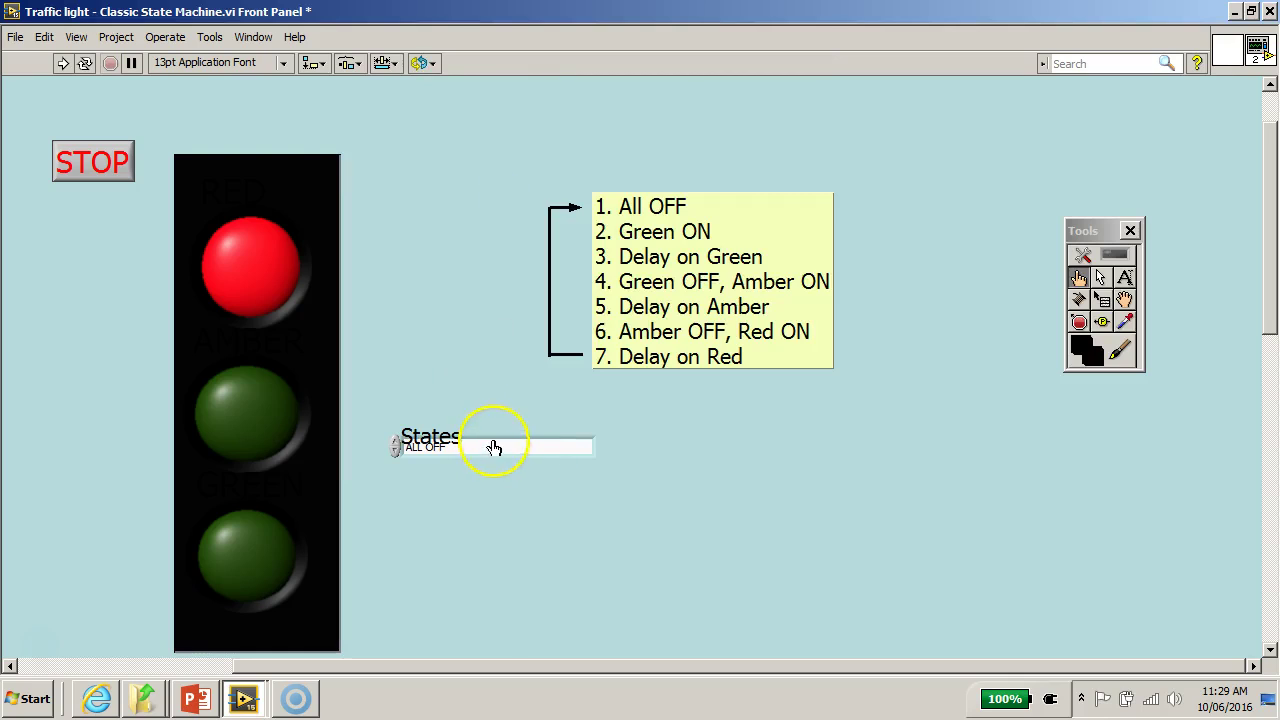
pyautogui.keyDown('shift'); pyautogui.rightClick(588, 404); pyautogui.keyUp('shift')
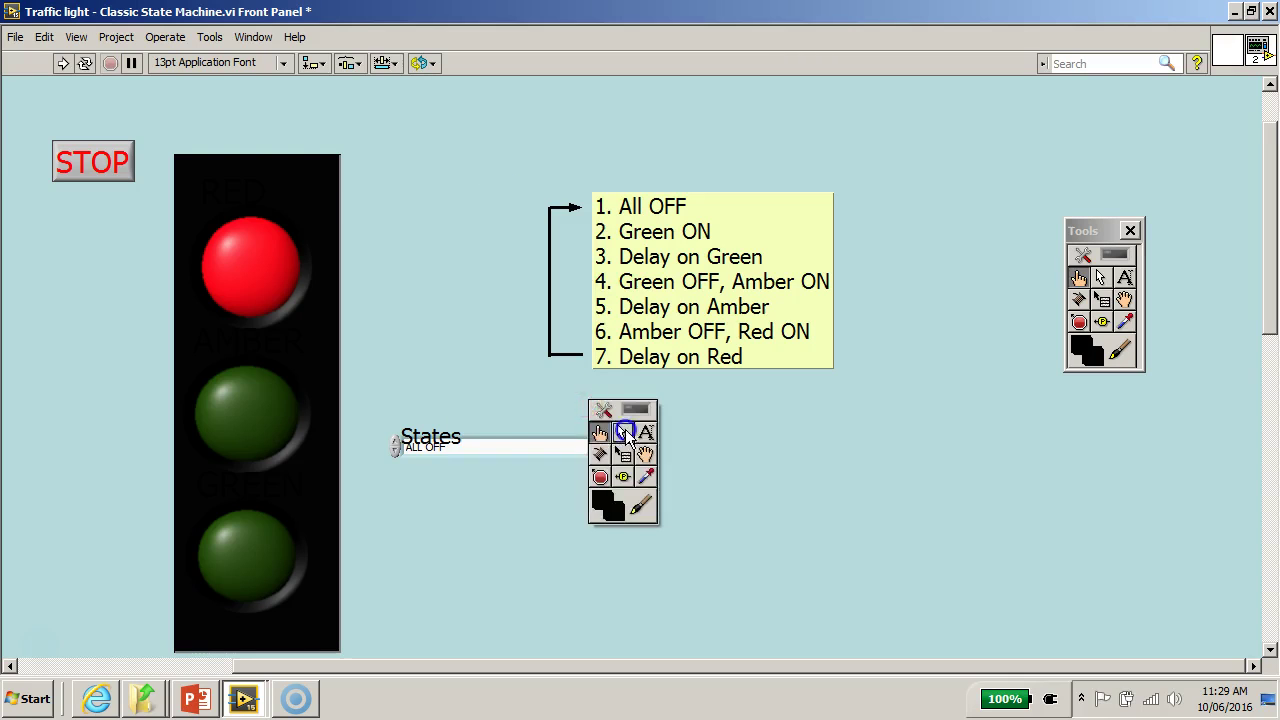
pyautogui.click(622, 437)
pyautogui.moveTo(480, 437)
pyautogui.mouseDown()
pyautogui.moveTo(483, 456)
pyautogui.moveTo(430, 439)
pyautogui.mouseUp()
pyautogui.click(525, 425)
pyautogui.click(466, 463)
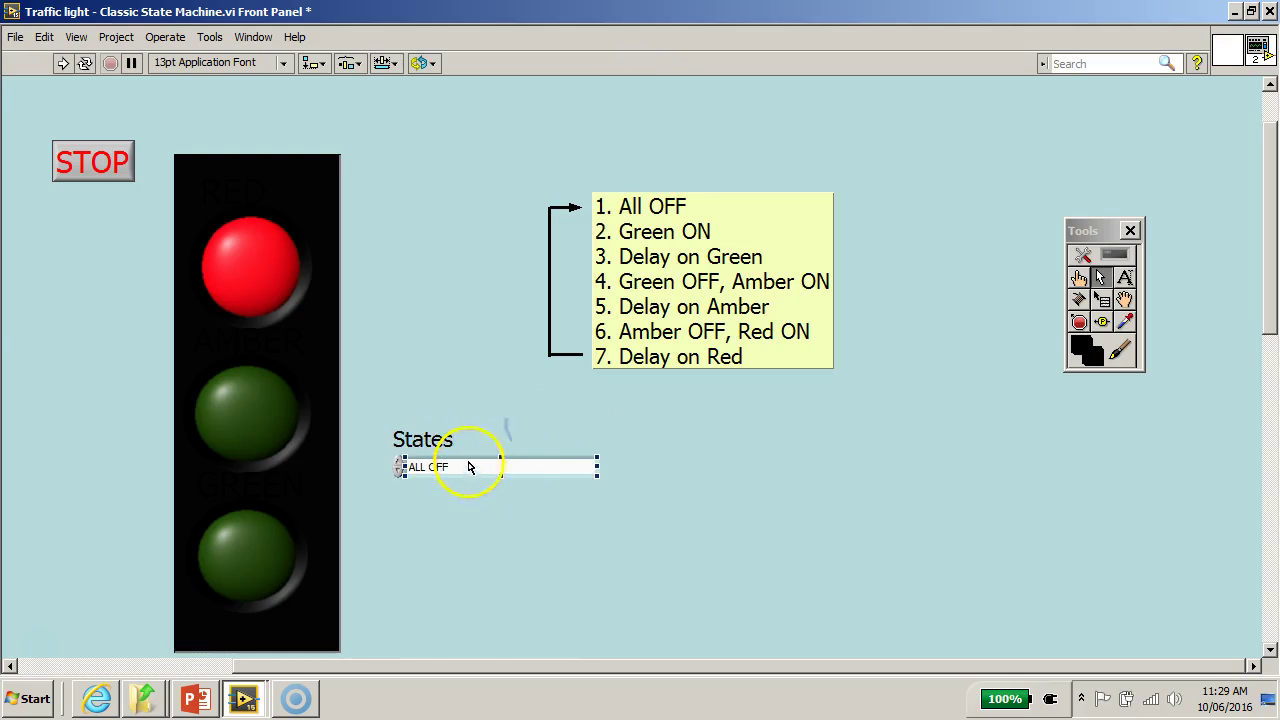
# - Verify the States dropdown lists its states, leaving ALL OFF, then select the control
pyautogui.keyDown('shift'); pyautogui.rightClick(505, 436); pyautogui.keyUp('shift')
pyautogui.click(520, 473)
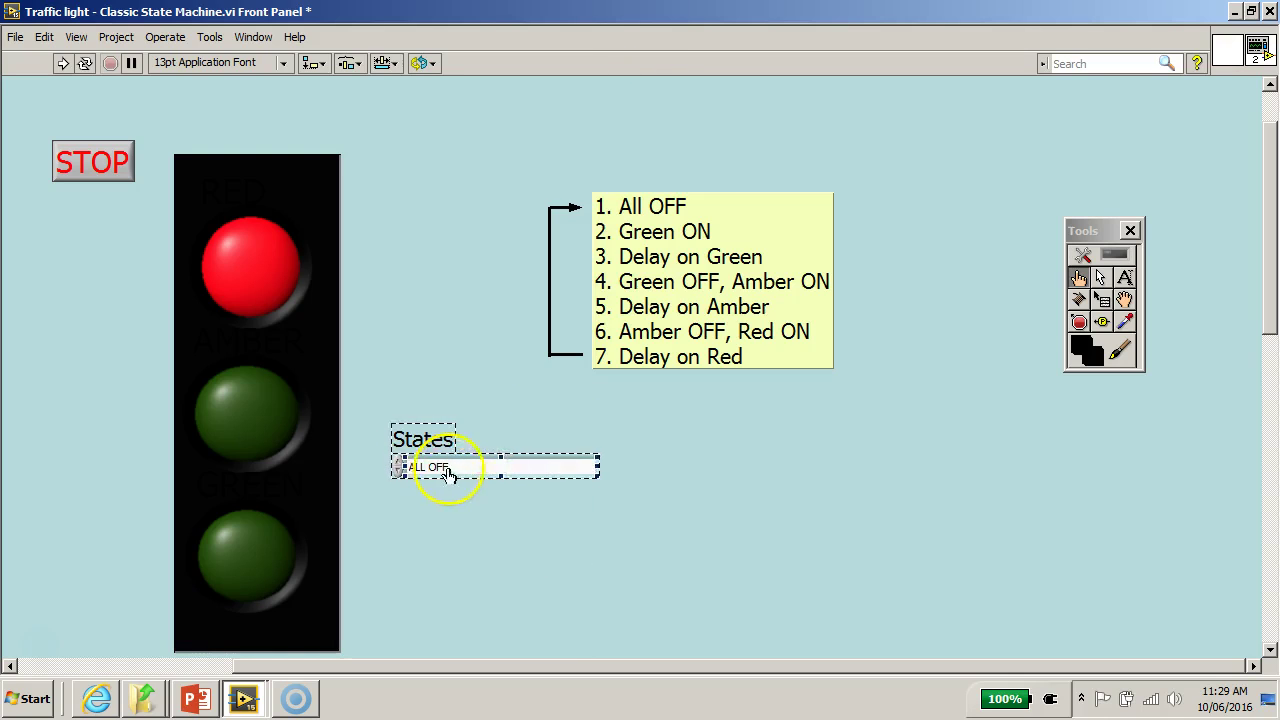
pyautogui.click(443, 470)
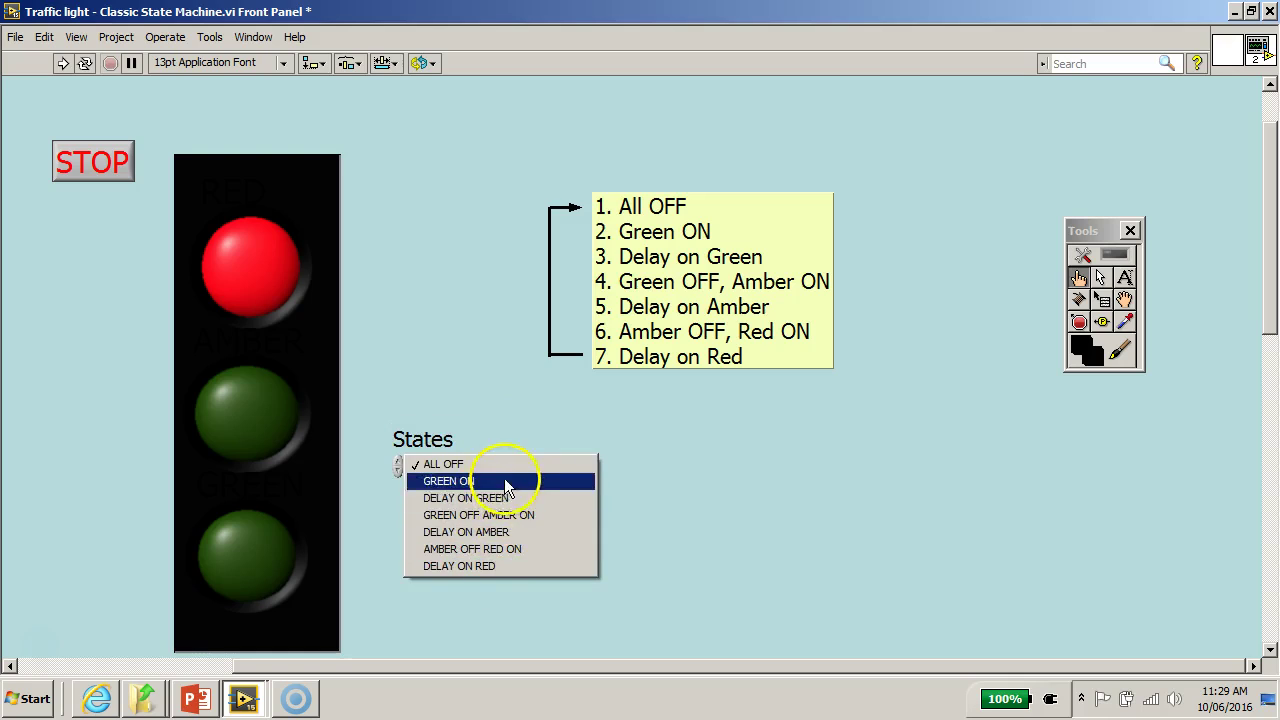
pyautogui.click(526, 425)
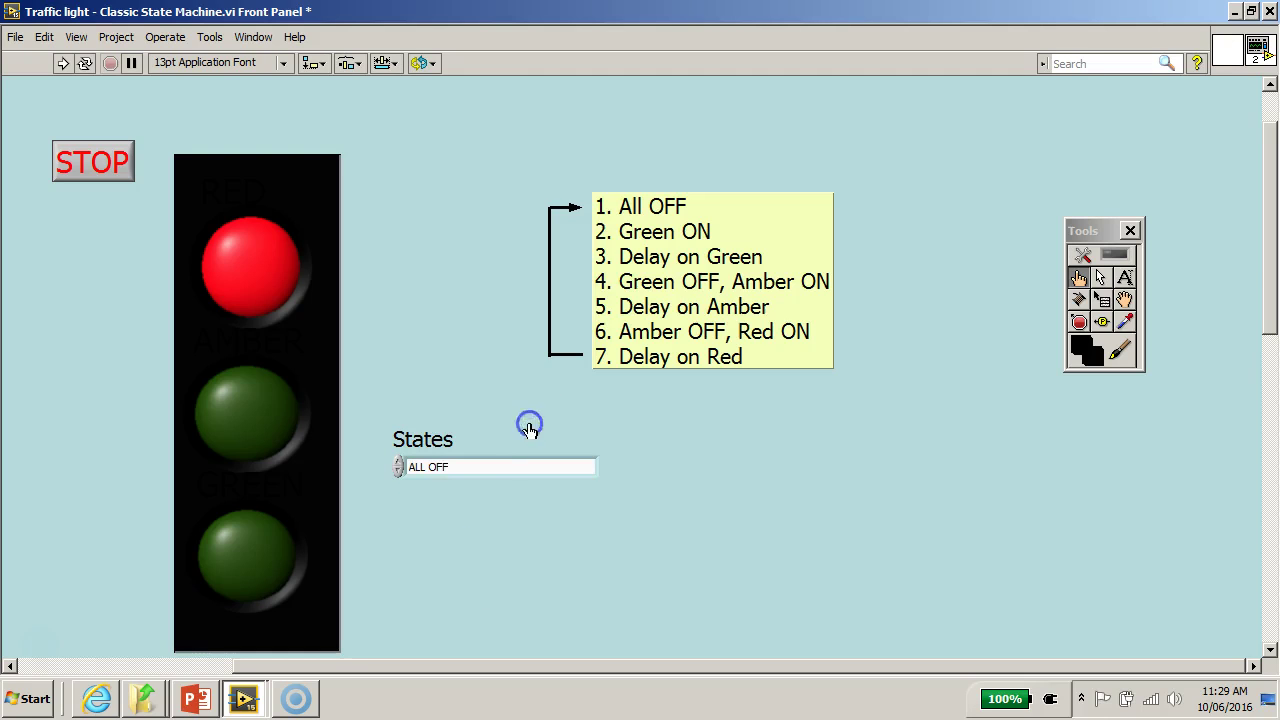
pyautogui.keyDown('shift'); pyautogui.rightClick(501, 438); pyautogui.keyUp('shift')
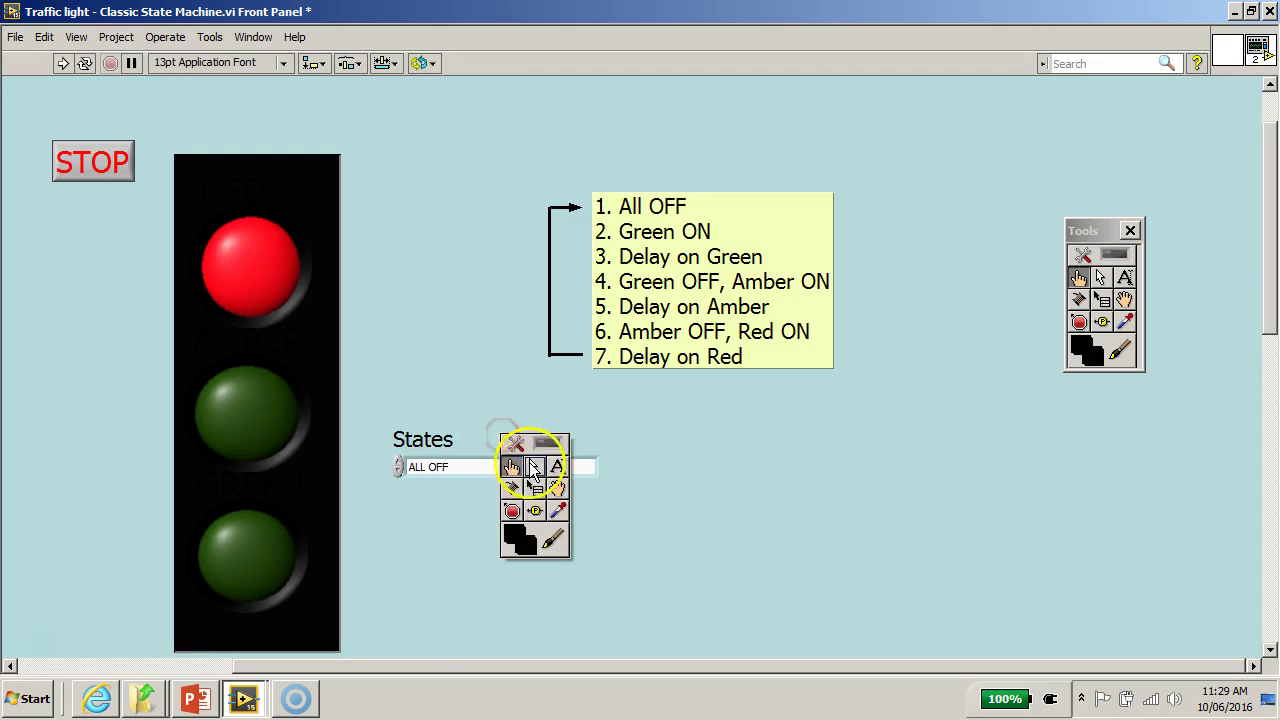
pyautogui.click(533, 466)
pyautogui.click(468, 467)
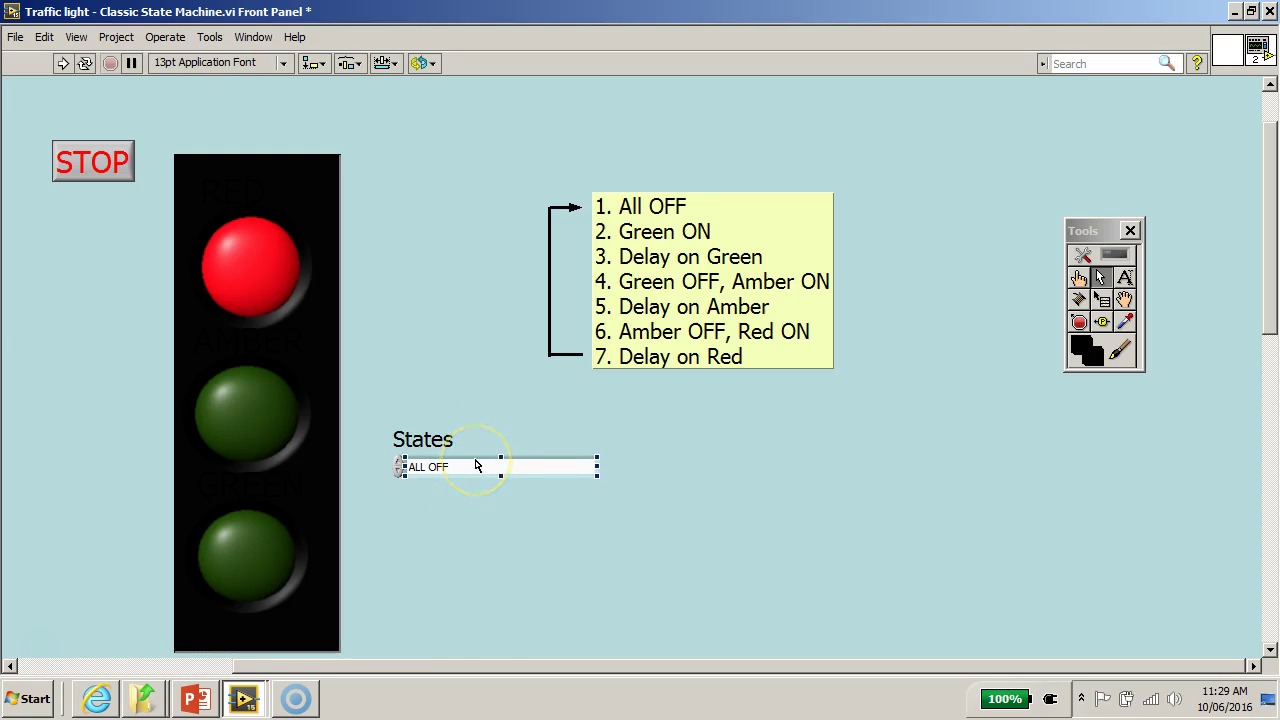
# - Find the States terminal on the block diagram, move it left of the While Loop, and select it
pyautogui.doubleClick(475, 466)
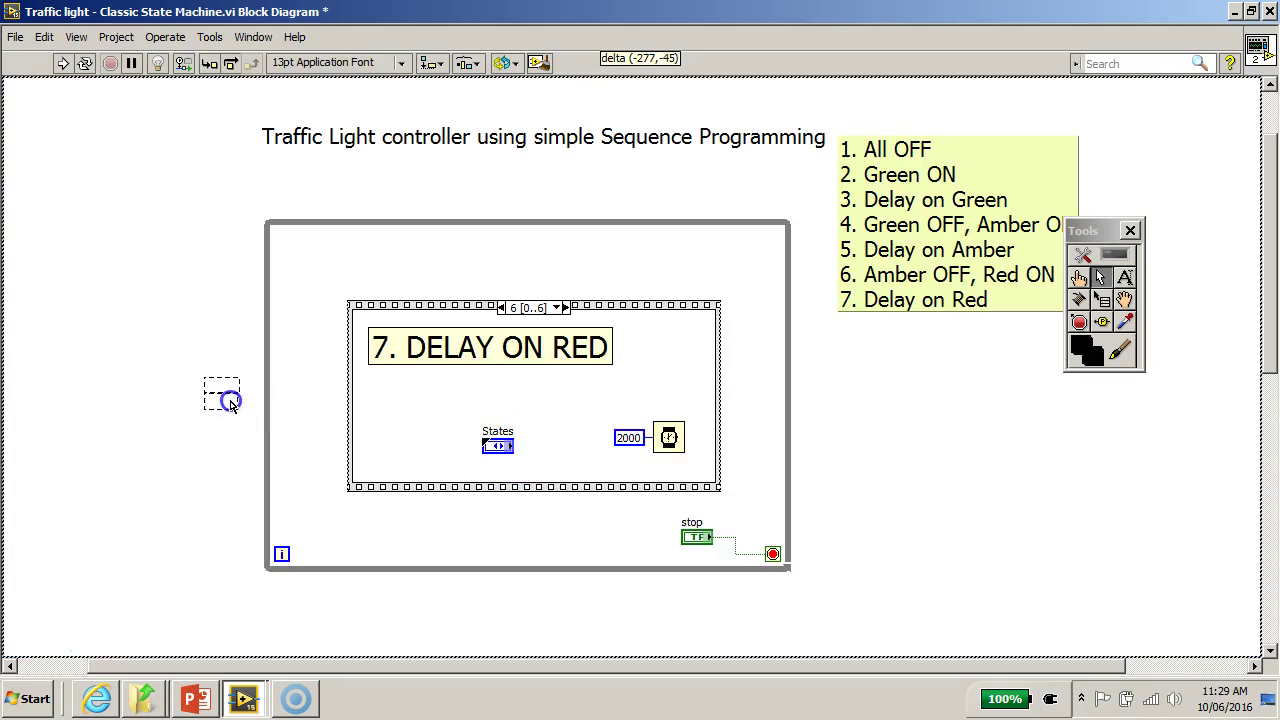
pyautogui.moveTo(511, 450)
pyautogui.mouseDown()
pyautogui.moveTo(226, 400)
pyautogui.moveTo(234, 417)
pyautogui.mouseUp()
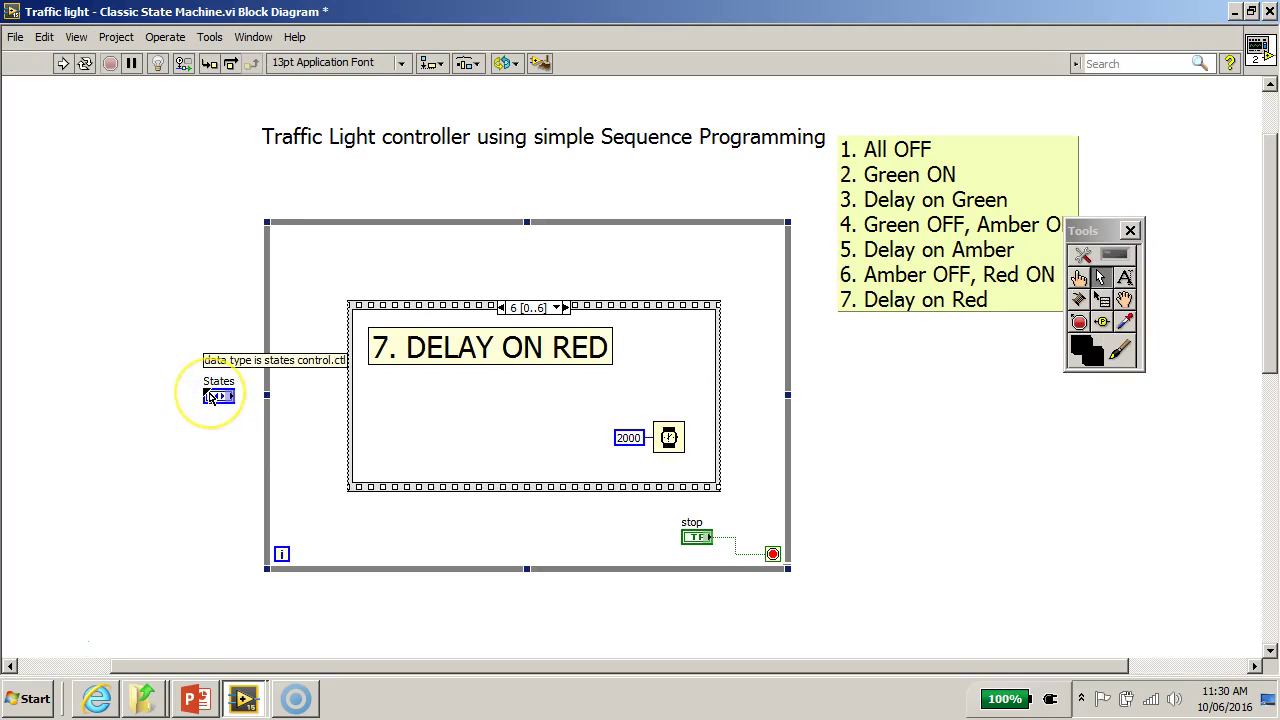
pyautogui.click(210, 397)
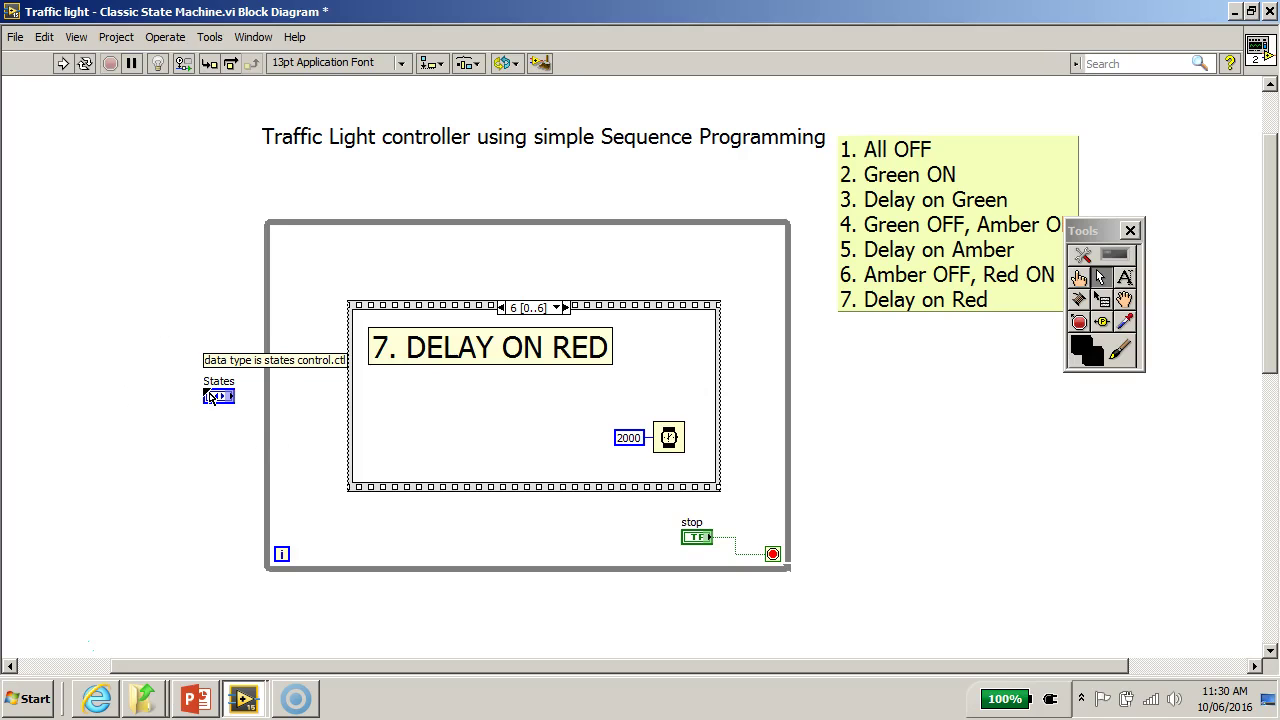
pyautogui.click(210, 397)
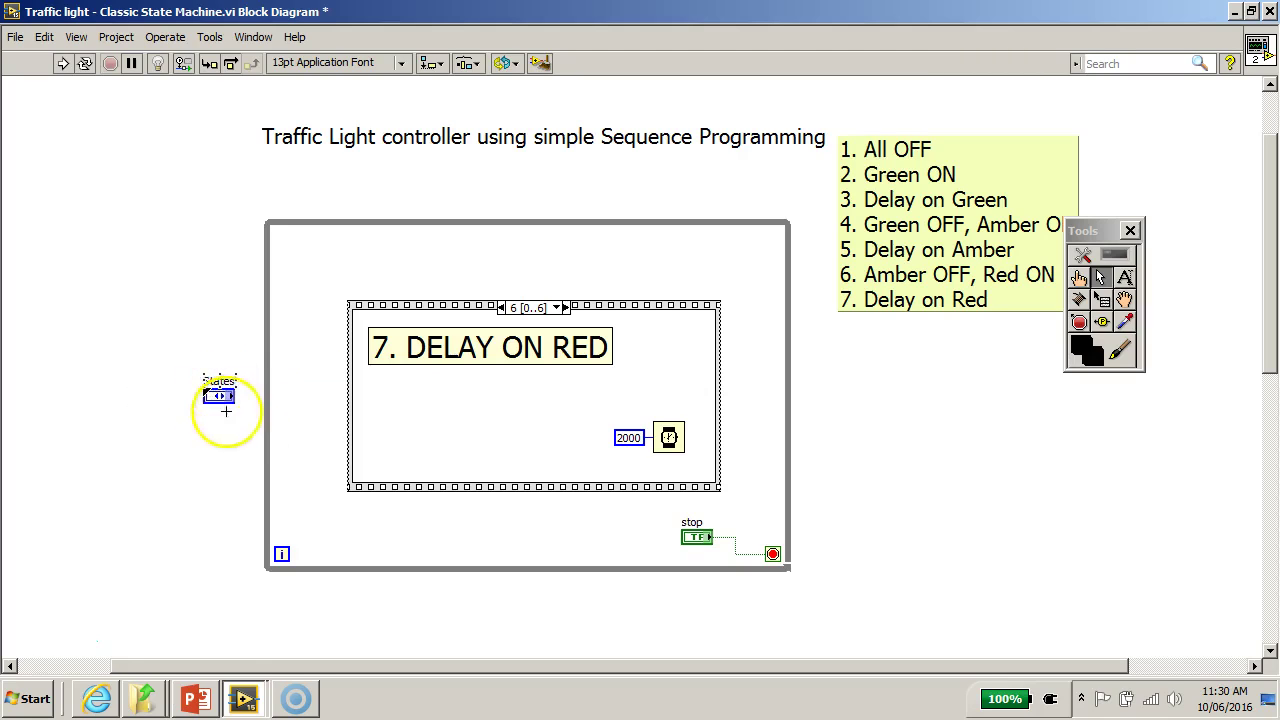